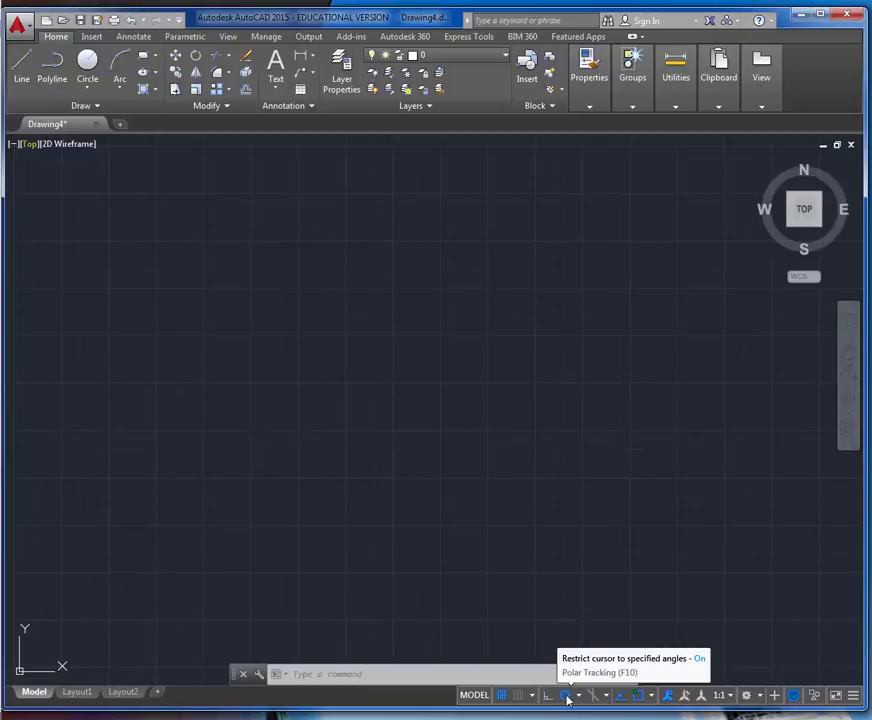
# Step: Turn off the drawing grid and minimize the ribbon to its tabs
pyautogui.click(502, 695)
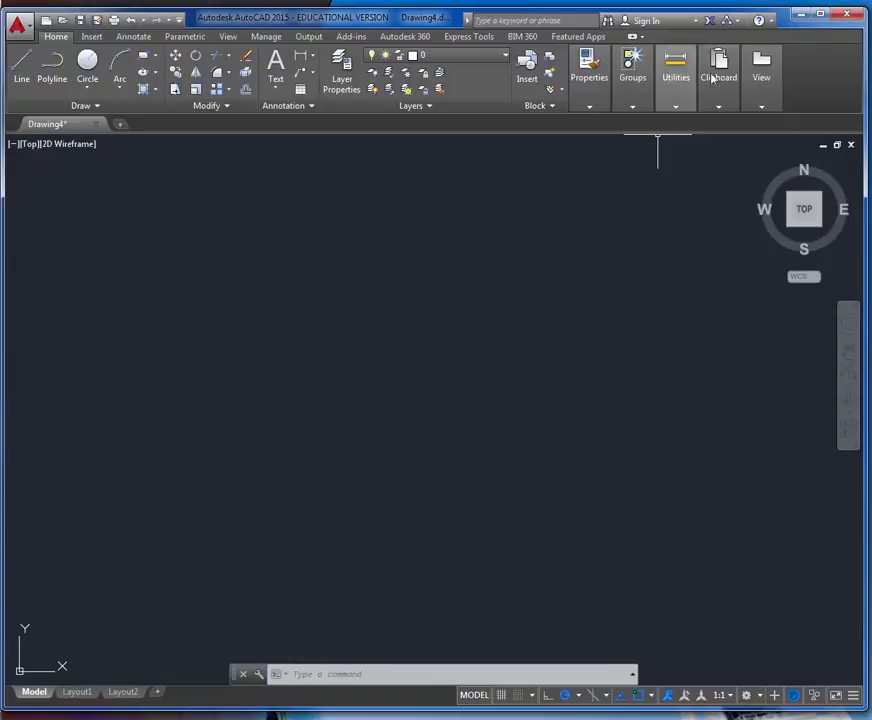
pyautogui.click(643, 37)
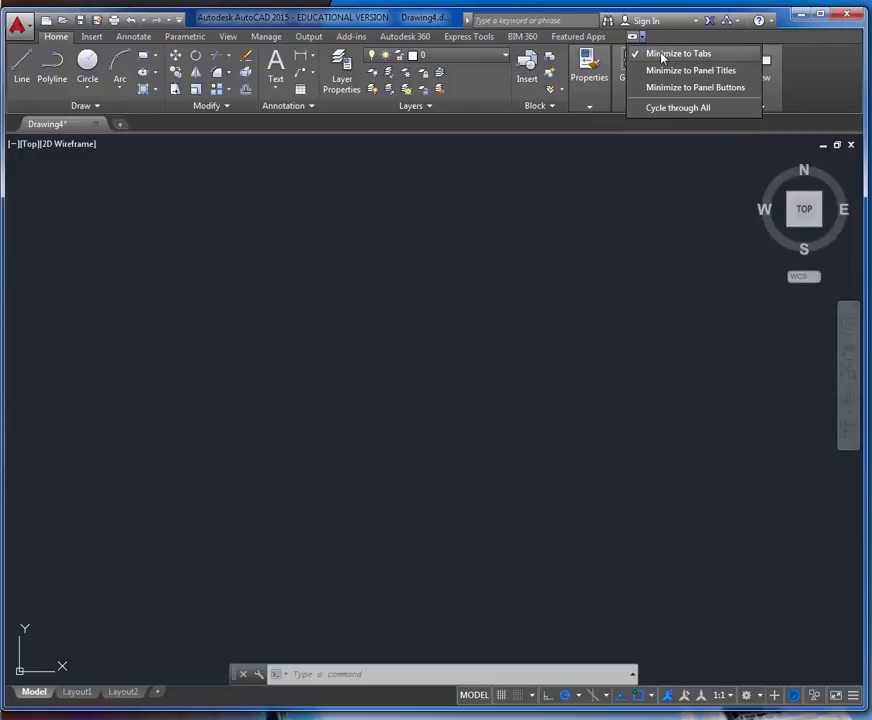
pyautogui.click(660, 53)
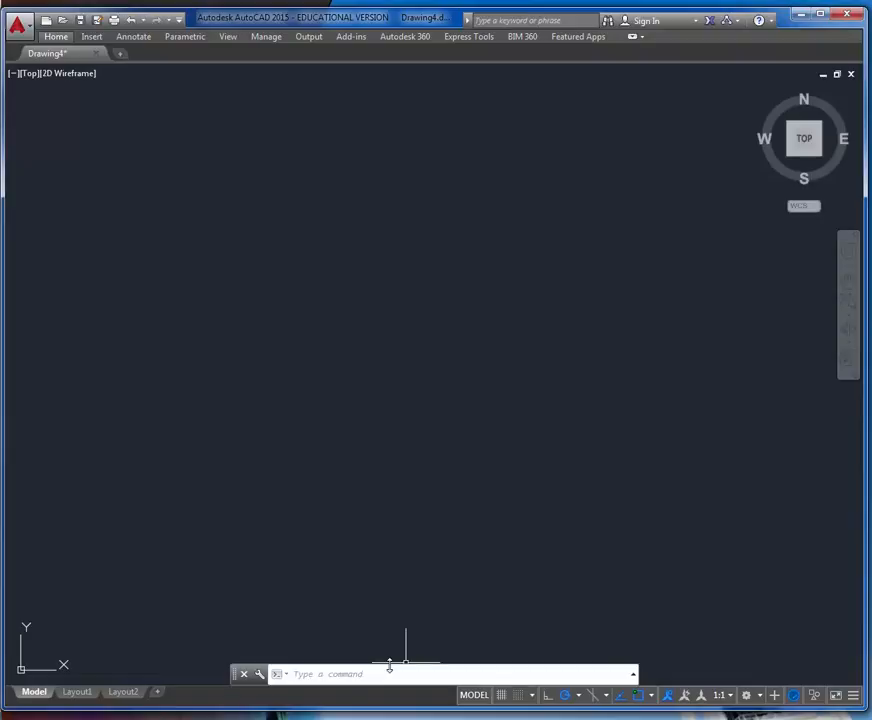
# Step: Draw a continuous zigzag of six line segments with three peaks across the upper part of the drawing area
pyautogui.click(330, 675)
pyautogui.write('L')
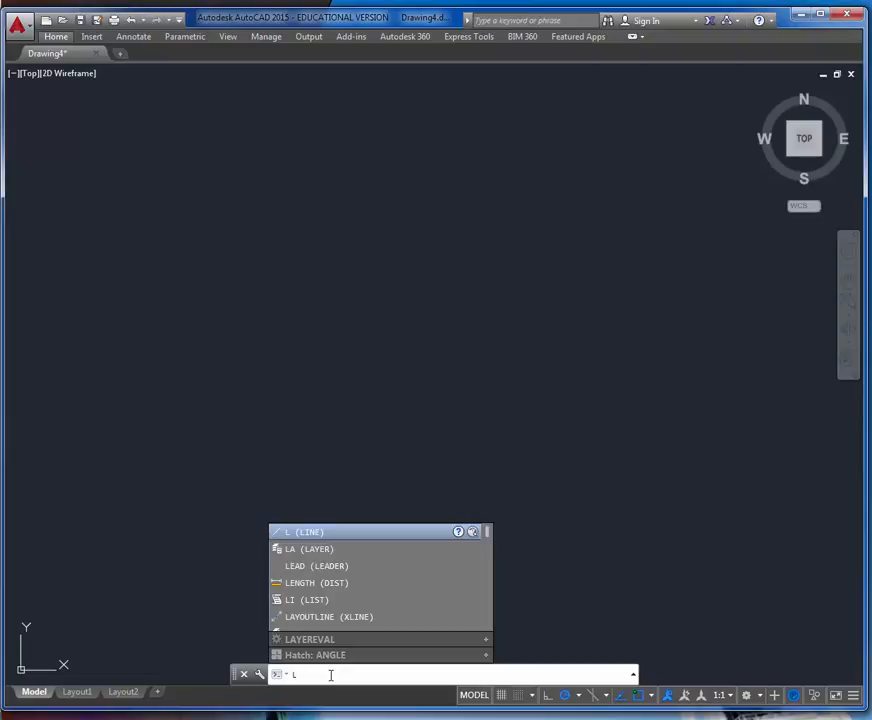
pyautogui.press('Return')
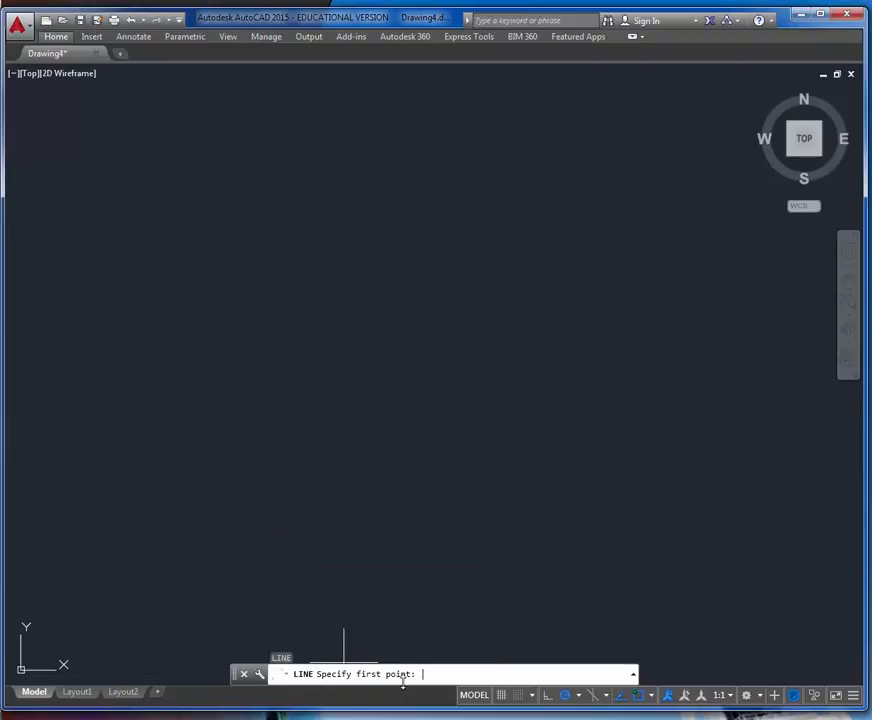
pyautogui.click(179, 311)
pyautogui.click(266, 178)
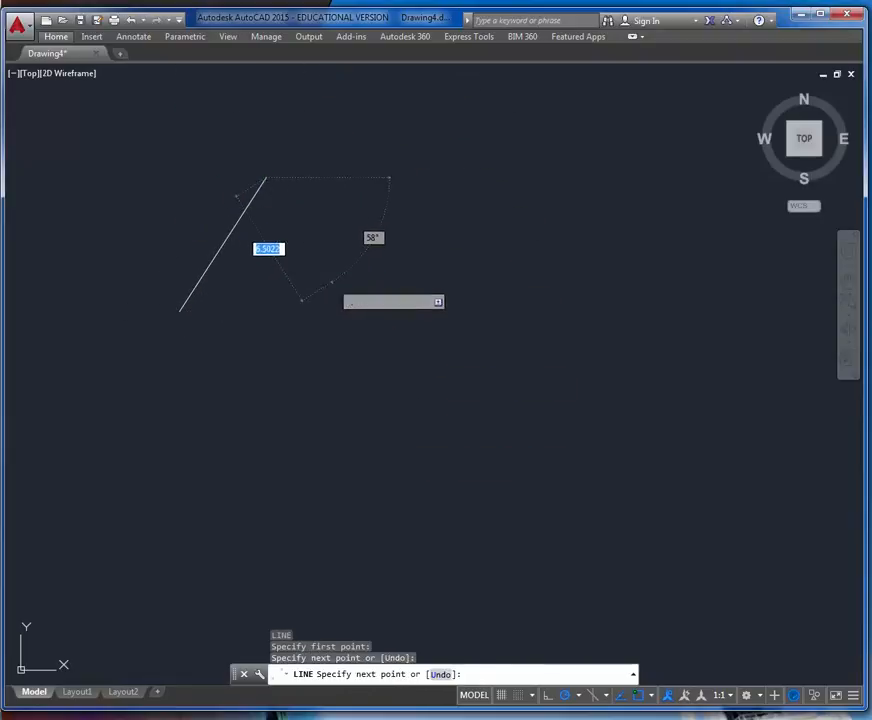
pyautogui.click(331, 281)
pyautogui.click(413, 187)
pyautogui.click(480, 283)
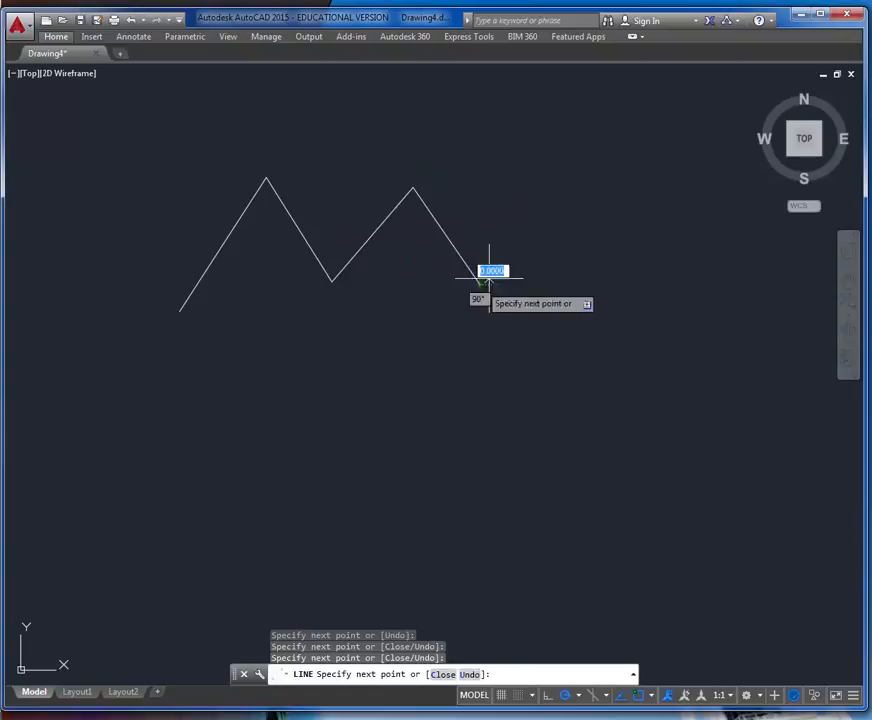
pyautogui.click(573, 193)
pyautogui.click(638, 334)
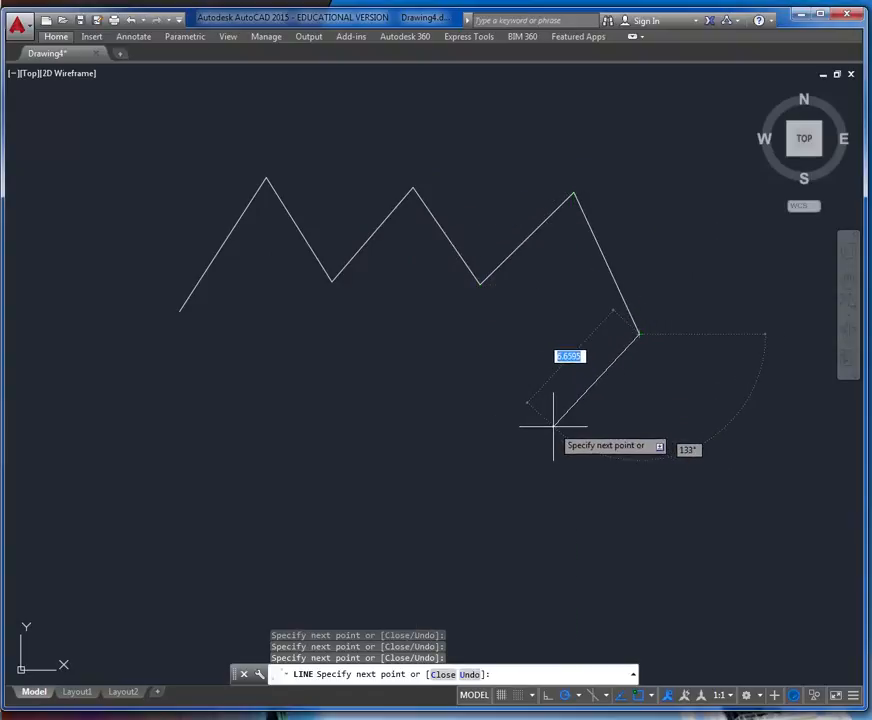
pyautogui.press('Return')
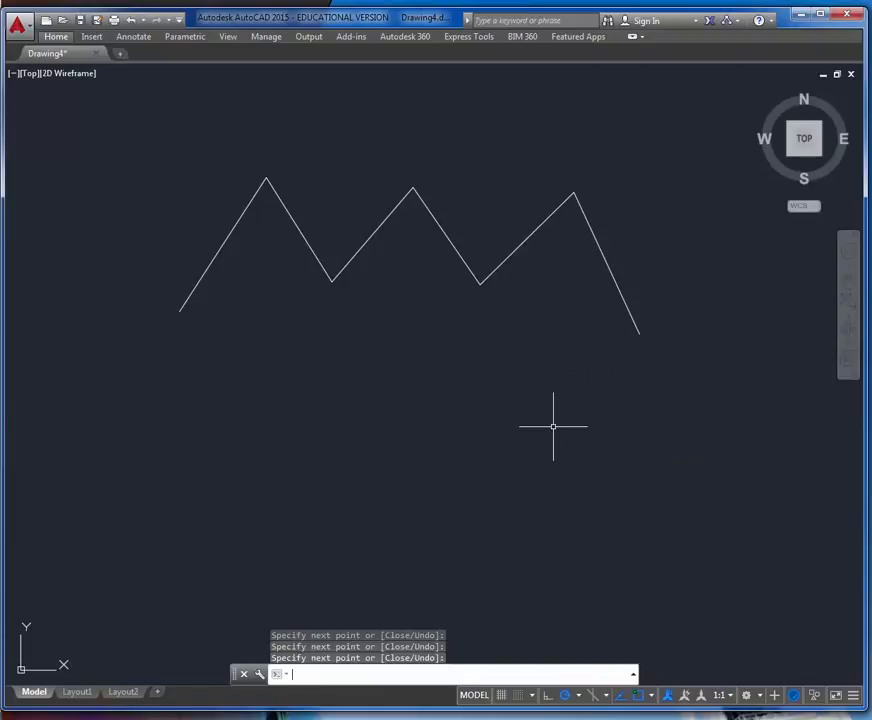
# Step: Draw a second zigzag of four line segments with two peaks below the first one
pyautogui.press('Return')
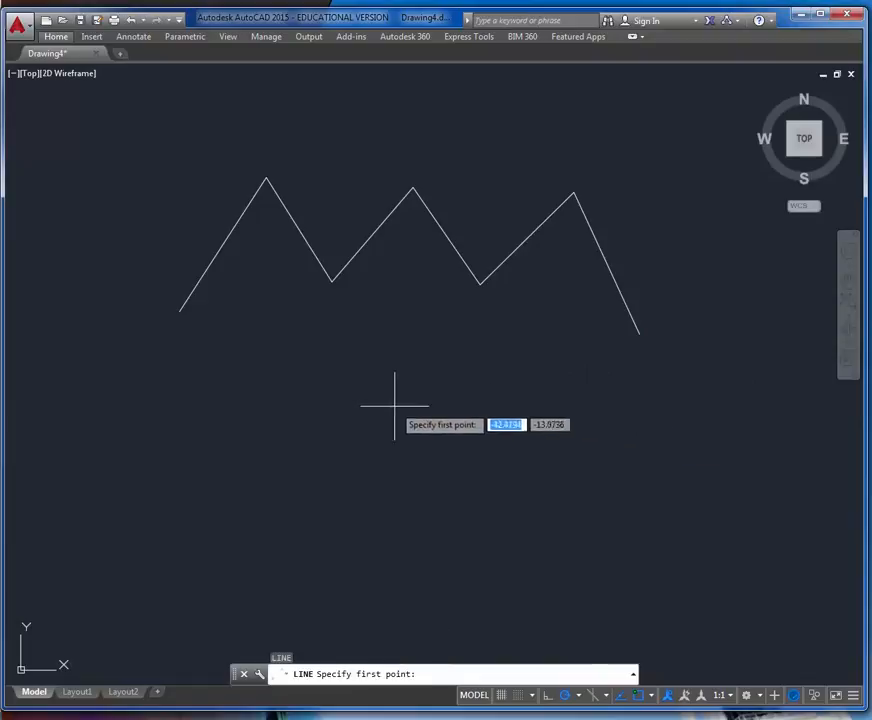
pyautogui.click(240, 403)
pyautogui.click(336, 325)
pyautogui.click(404, 405)
pyautogui.click(445, 337)
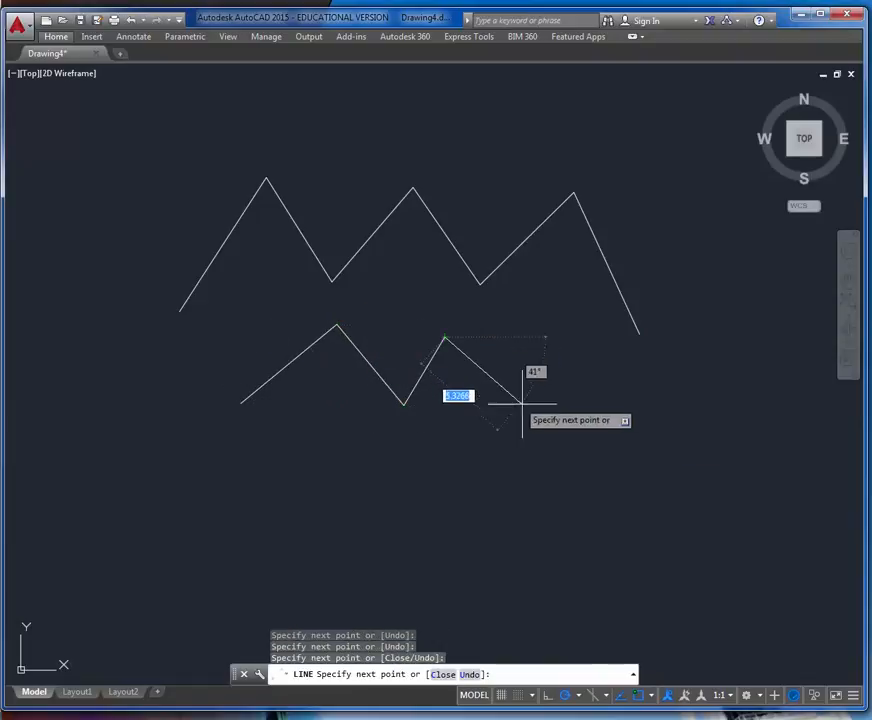
pyautogui.click(545, 418)
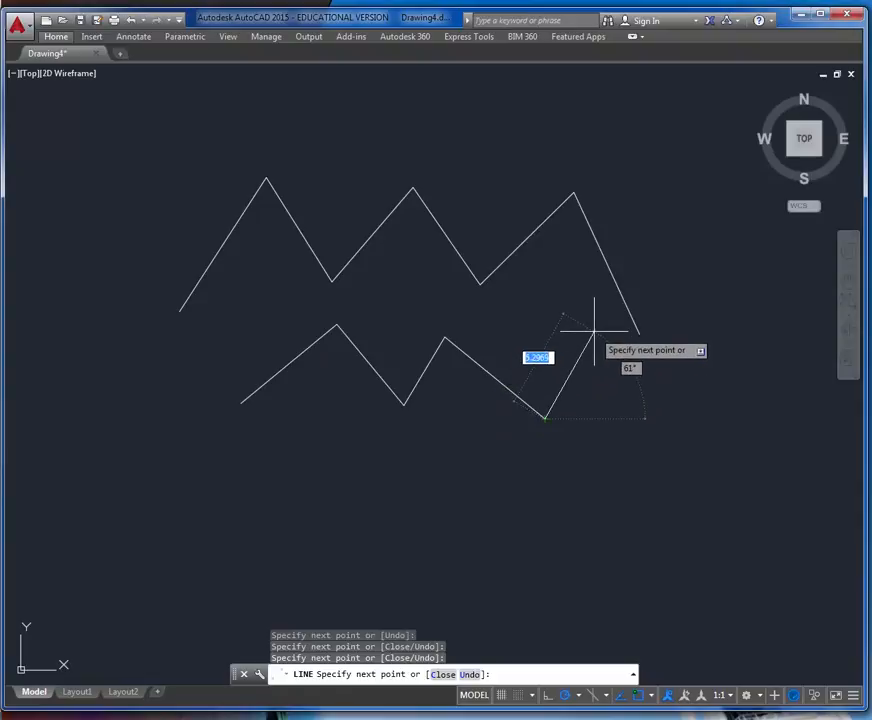
pyautogui.press('Return')
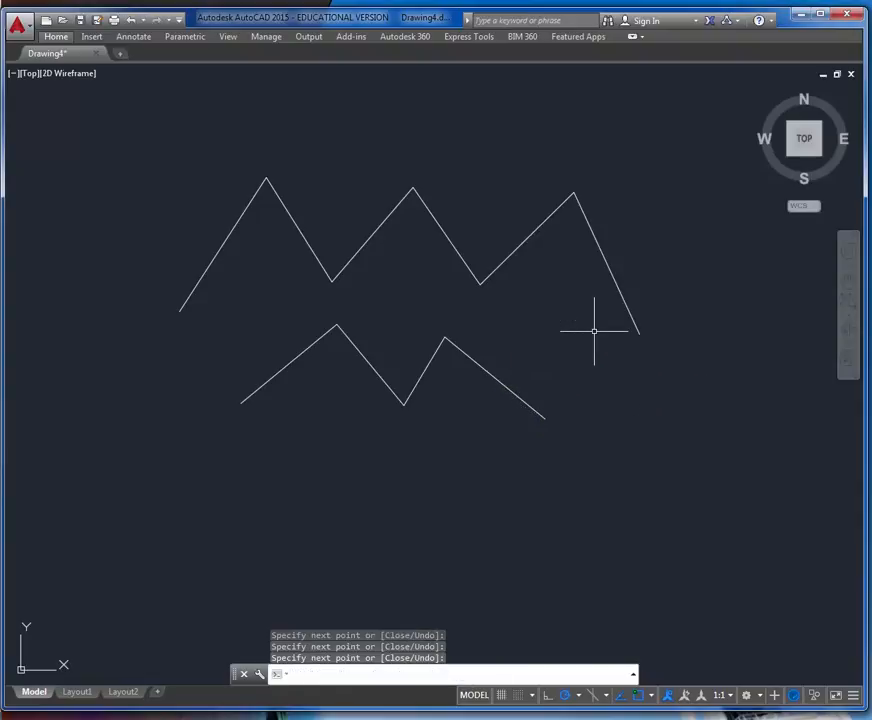
# Step: Start a third line chain that zigzags back leftward across the second zigzag, dips below it and rises to a far-left corner
pyautogui.press('Return')
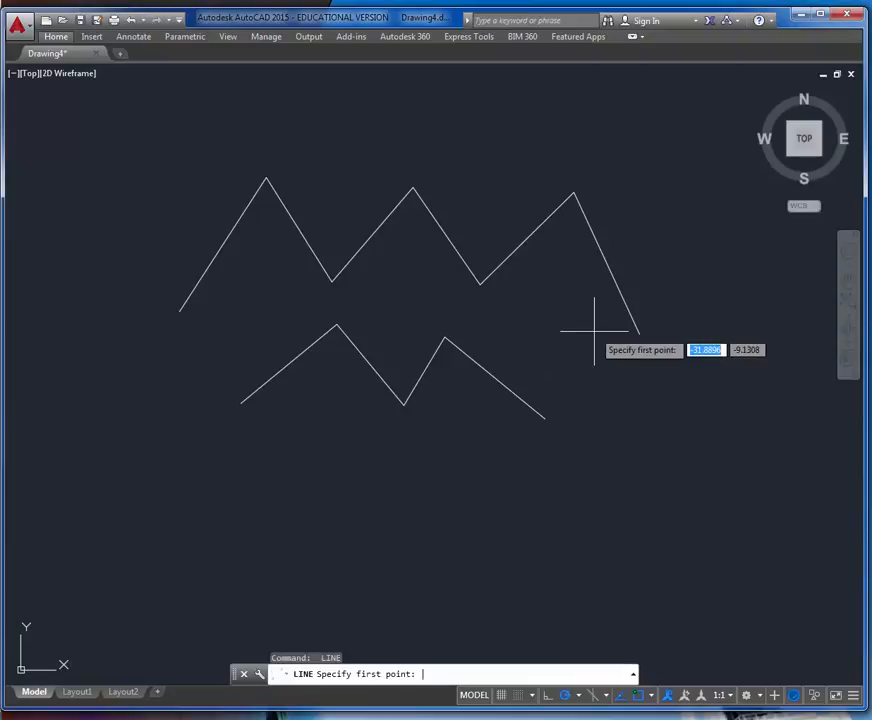
pyautogui.click(562, 337)
pyautogui.click(469, 413)
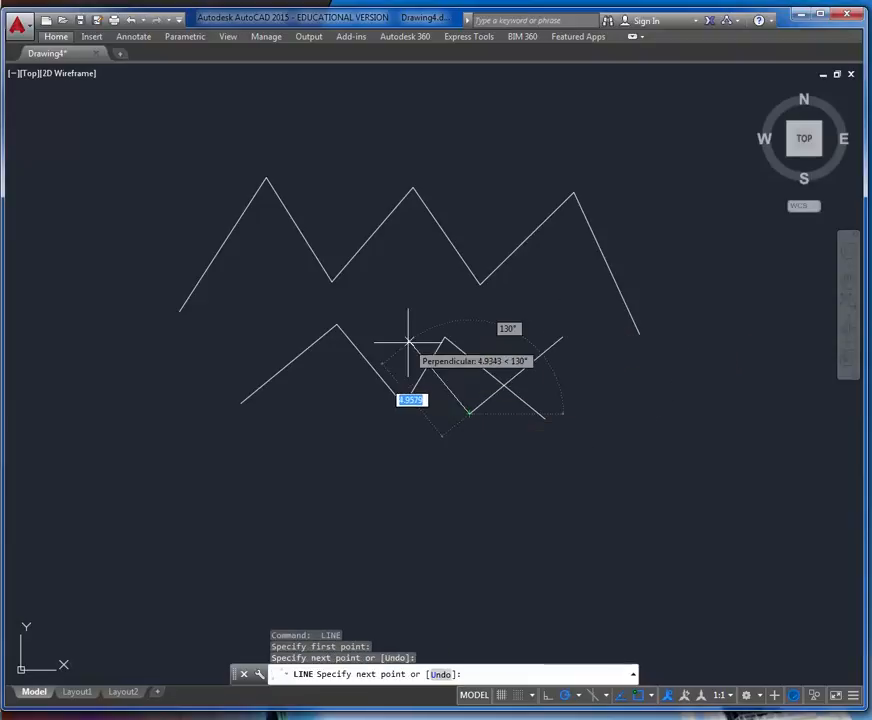
pyautogui.click(409, 342)
pyautogui.click(345, 408)
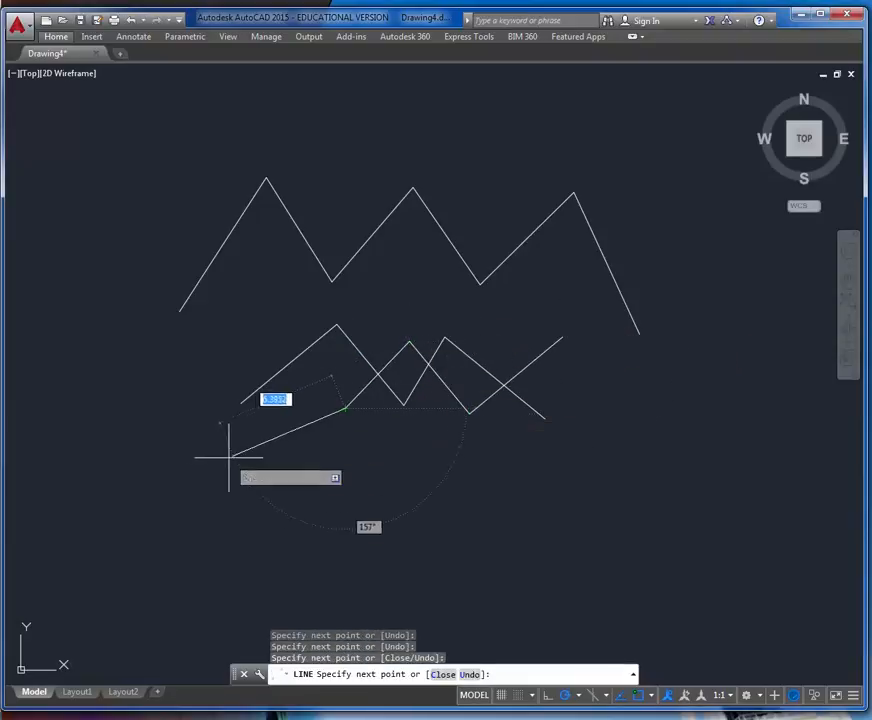
pyautogui.click(115, 356)
# Step: Continue the chain with a long horizontal, a vertical up, a horizontal back left and a long vertical down, ending the Line command
pyautogui.click(710, 356)
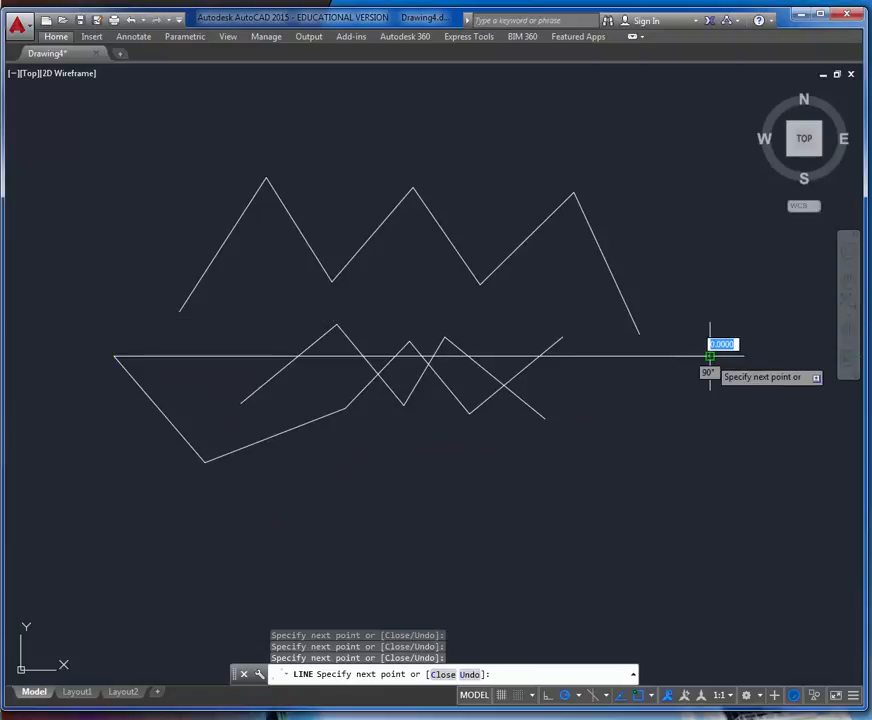
pyautogui.click(710, 204)
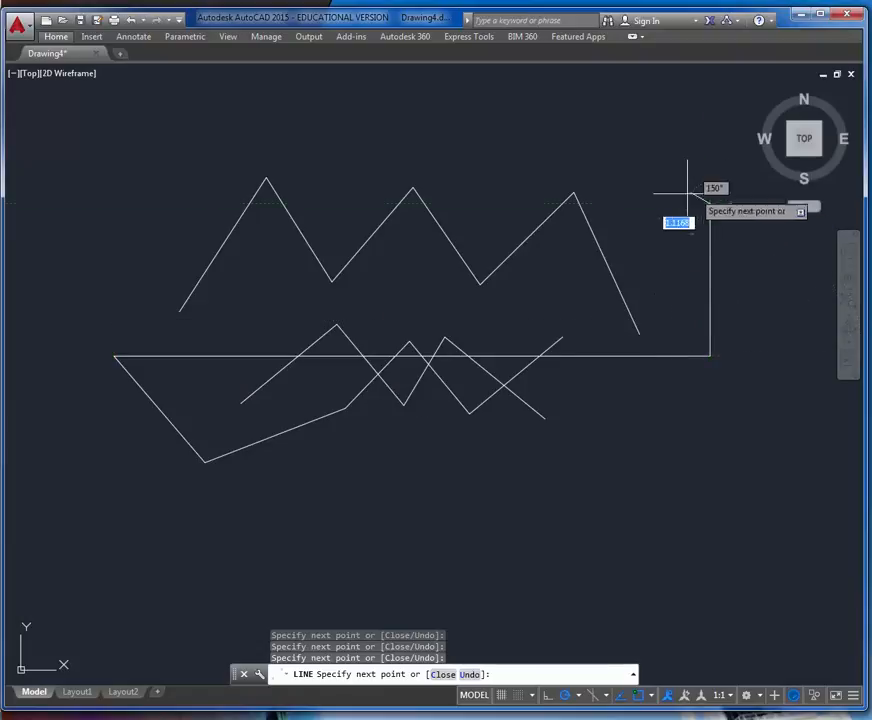
pyautogui.click(508, 204)
pyautogui.click(508, 463)
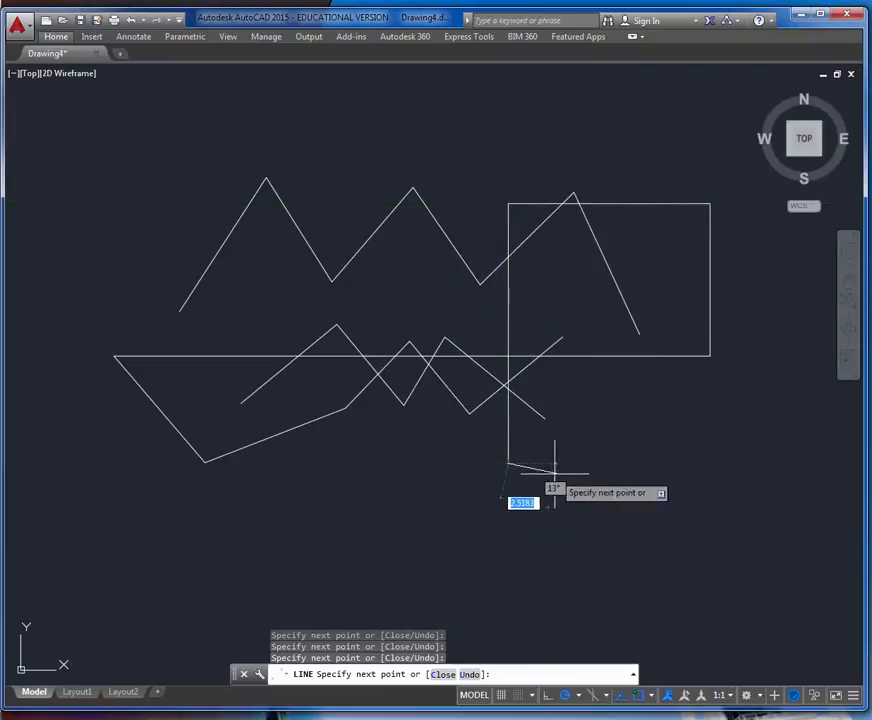
pyautogui.press('Escape')
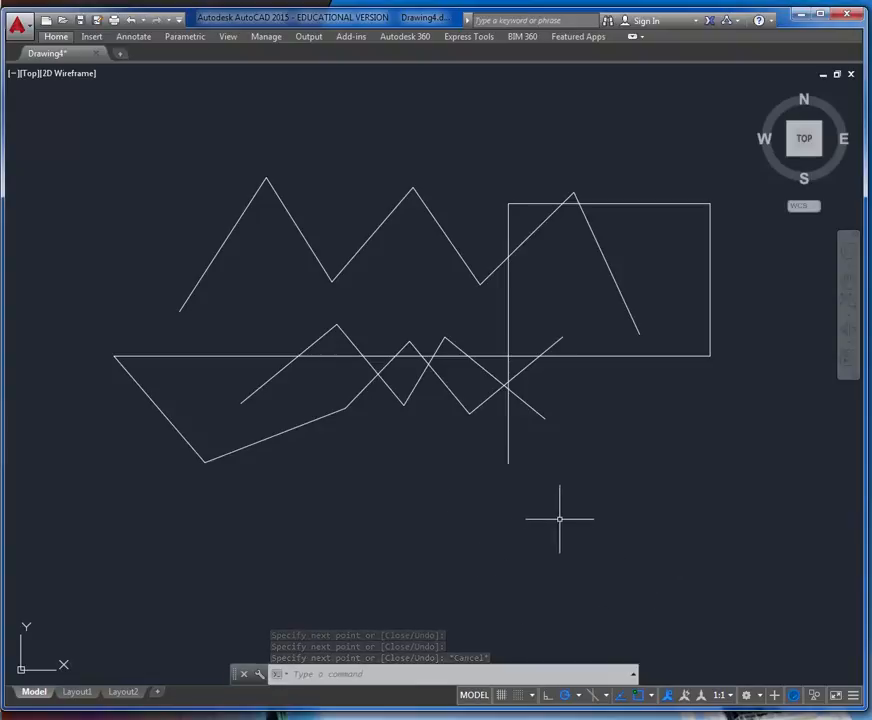
# Step: Draw a wide three-point arc in the empty area below the lines, rising from lower left to upper right
pyautogui.moveTo(515, 510)
pyautogui.mouseDown(button='middle')
pyautogui.moveTo(523, 504)
pyautogui.moveTo(465, 321)
pyautogui.moveTo(467, 216)
pyautogui.mouseUp(button='middle')
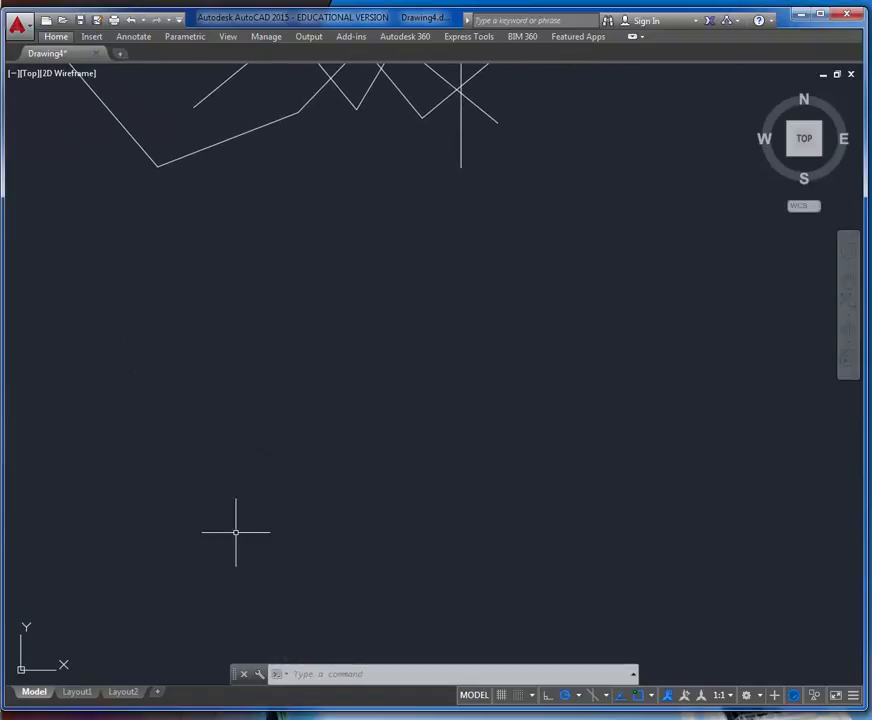
pyautogui.click(322, 673)
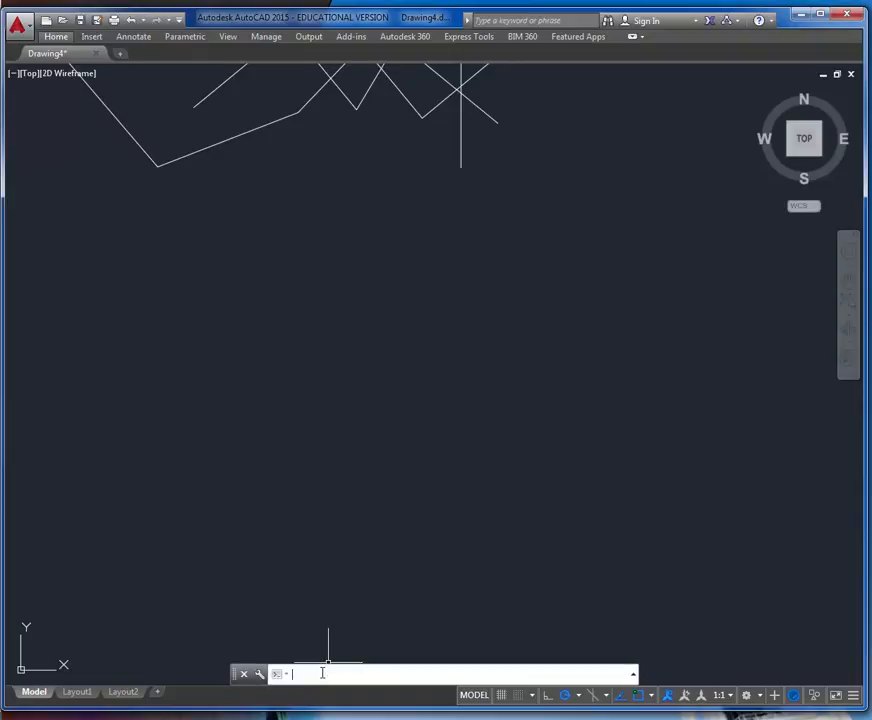
pyautogui.write('a')
pyautogui.press('Return')
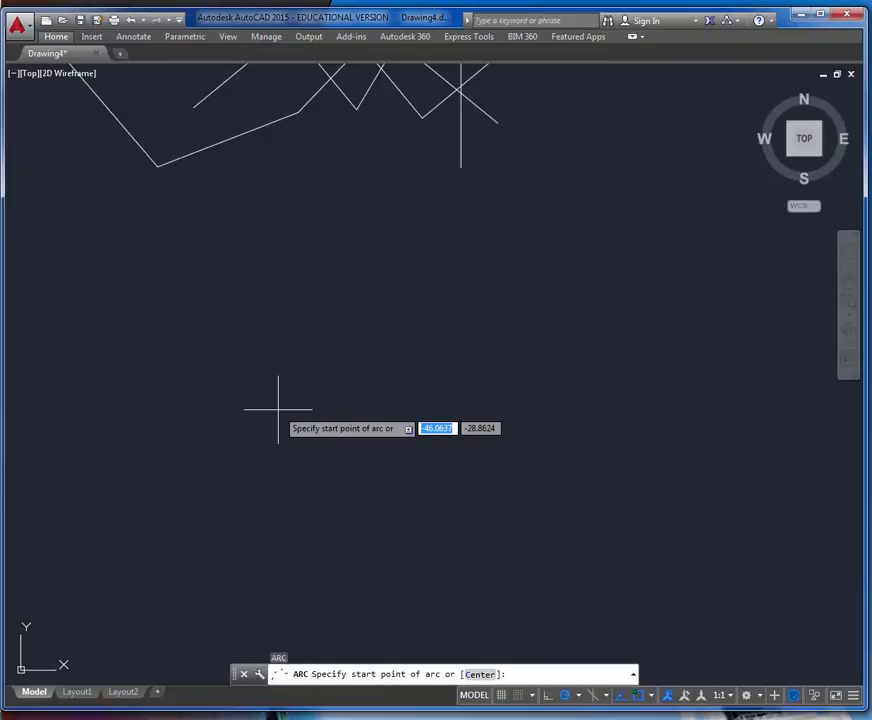
pyautogui.click(136, 453)
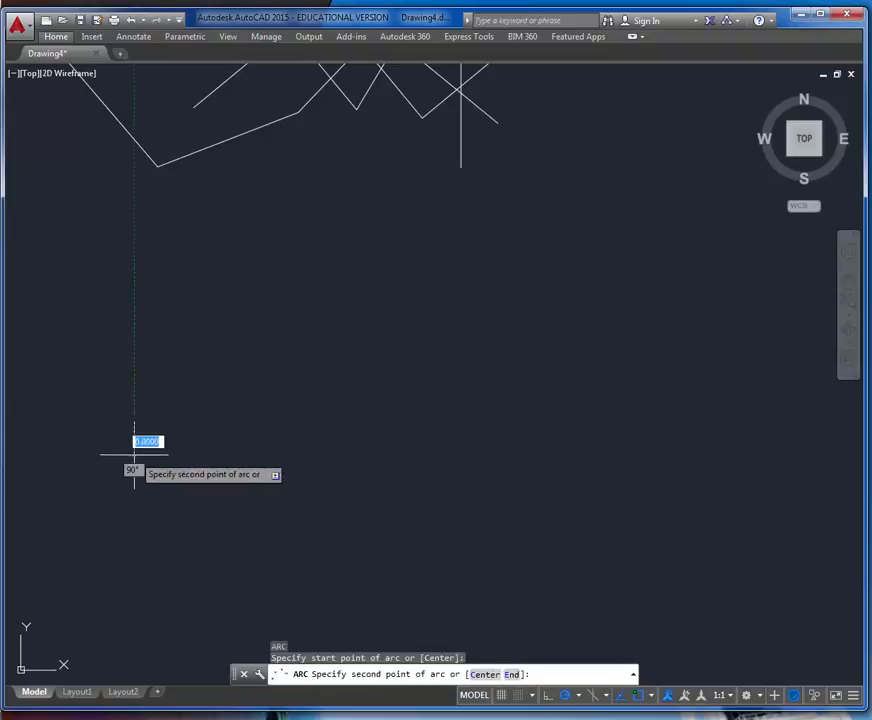
pyautogui.click(248, 333)
pyautogui.click(488, 299)
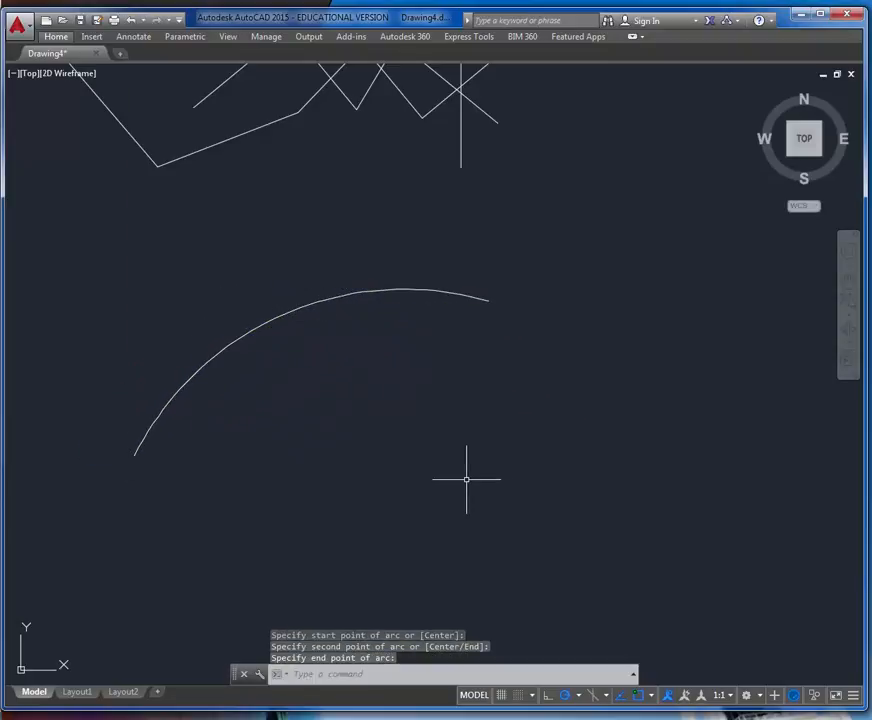
# Step: Draw a second three-point arc starting below the first arc's right end, bulging rightward and crossing it to finish at upper left
pyautogui.press('Return')
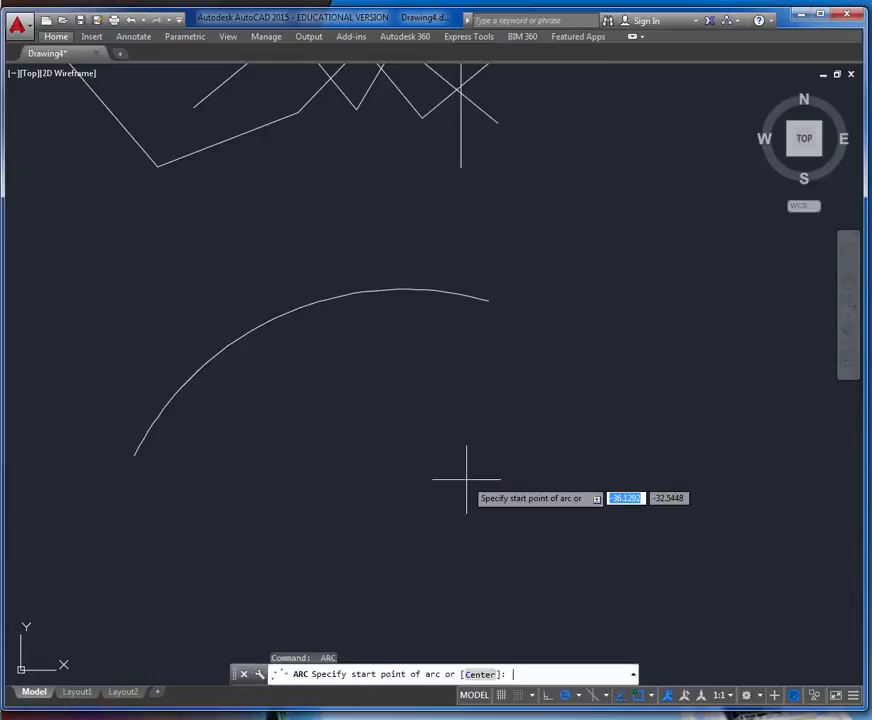
pyautogui.click(464, 479)
pyautogui.click(415, 348)
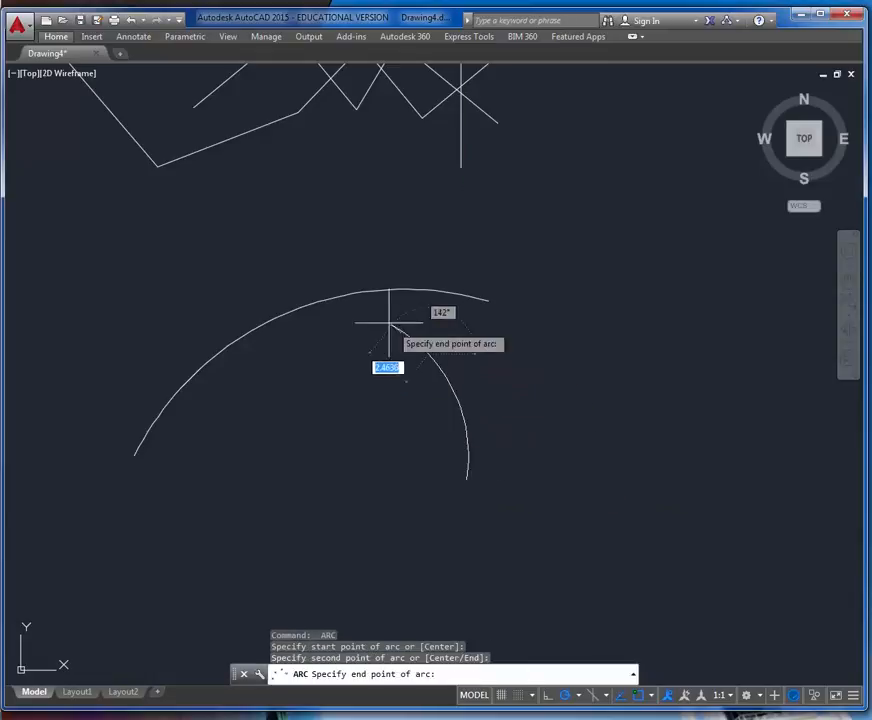
pyautogui.click(243, 266)
# Step: Draw a third, shallow three-point arc that starts inside the second arc and crosses its lower part toward the right
pyautogui.press('Return')
pyautogui.click(345, 455)
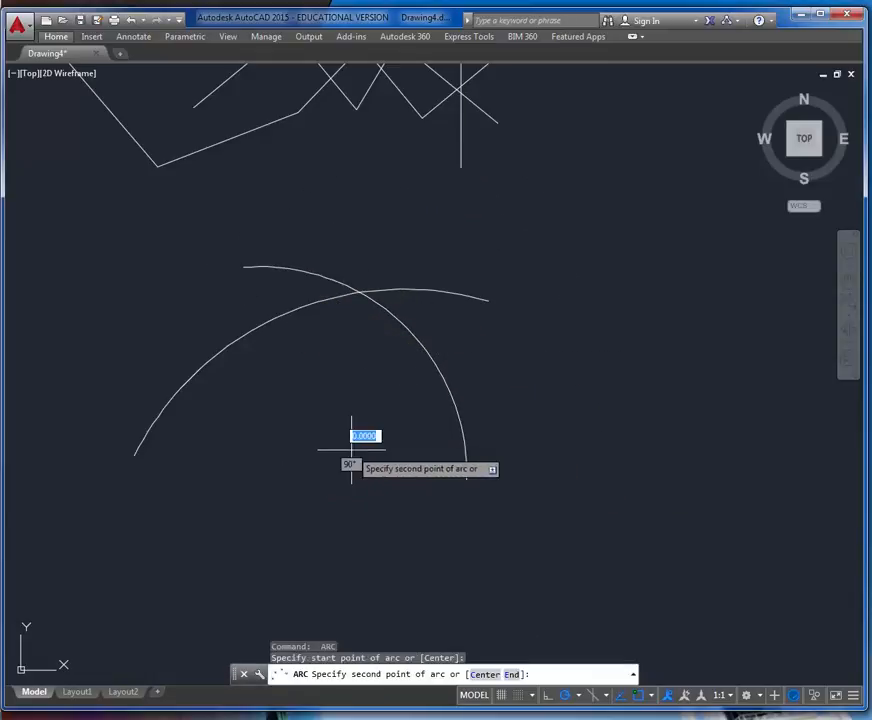
pyautogui.click(481, 383)
pyautogui.click(647, 413)
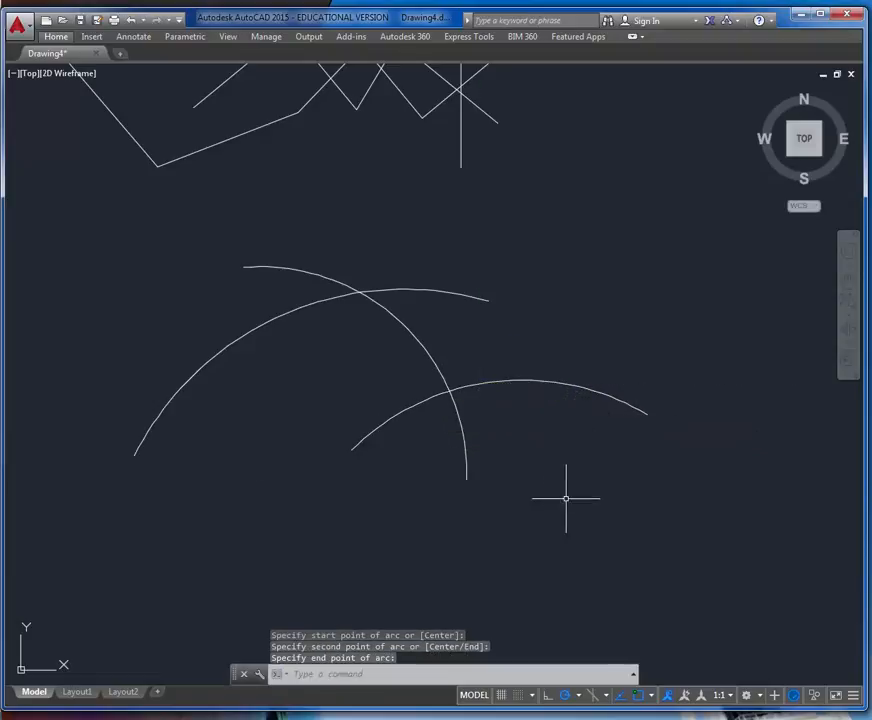
# Step: Draw a fourth three-point arc, bulging to the right, from below the third arc up across its right end
pyautogui.press('Return')
pyautogui.click(577, 510)
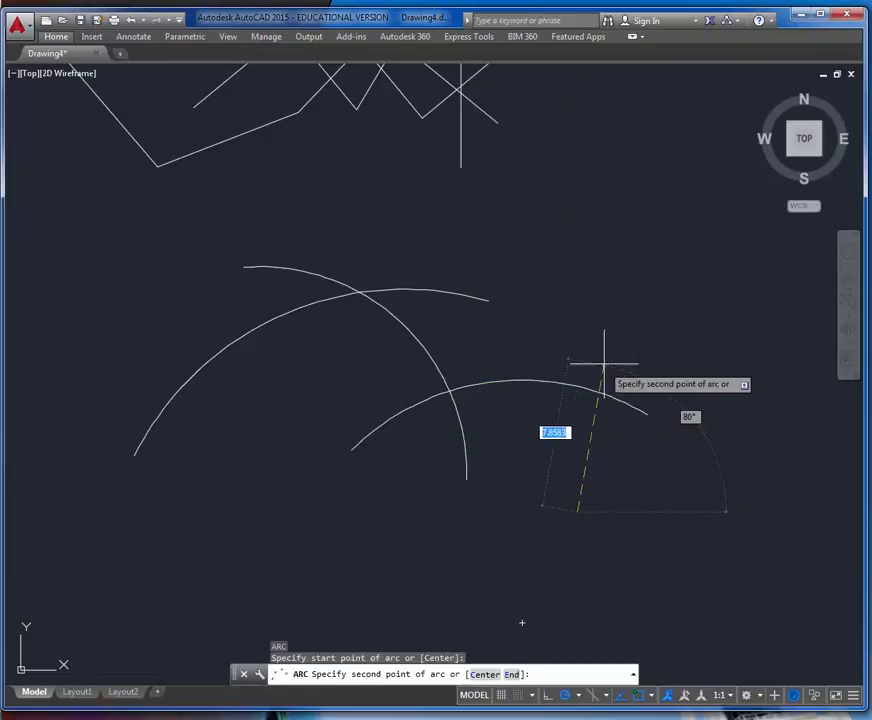
pyautogui.click(608, 345)
pyautogui.click(515, 246)
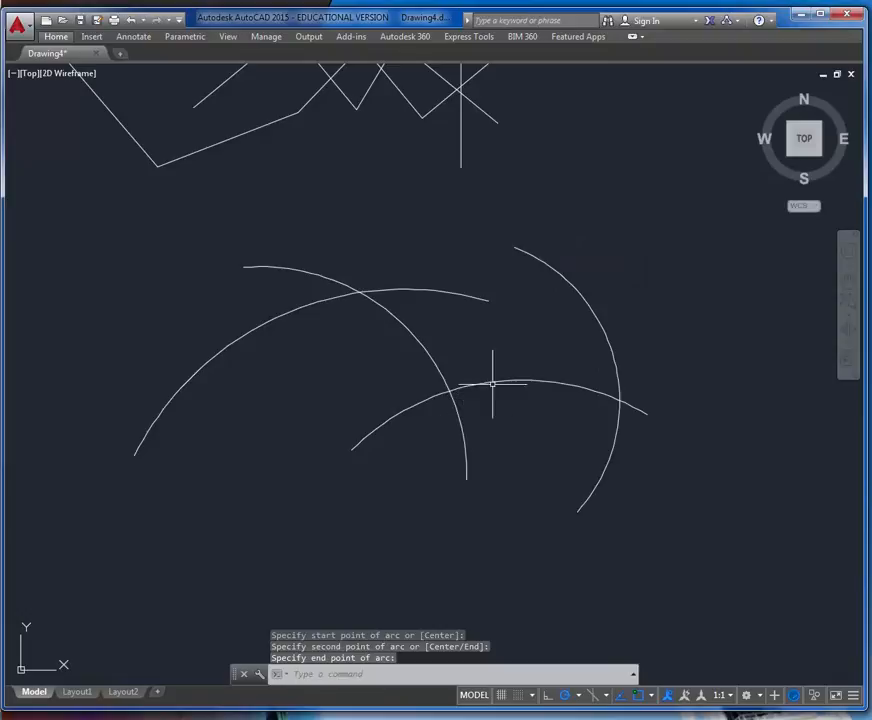
# Step: Draw a fifth three-point arc, arching across the upper part of the fourth arc, and leave the Arc command
pyautogui.press('Return')
pyautogui.click(490, 300)
pyautogui.click(558, 310)
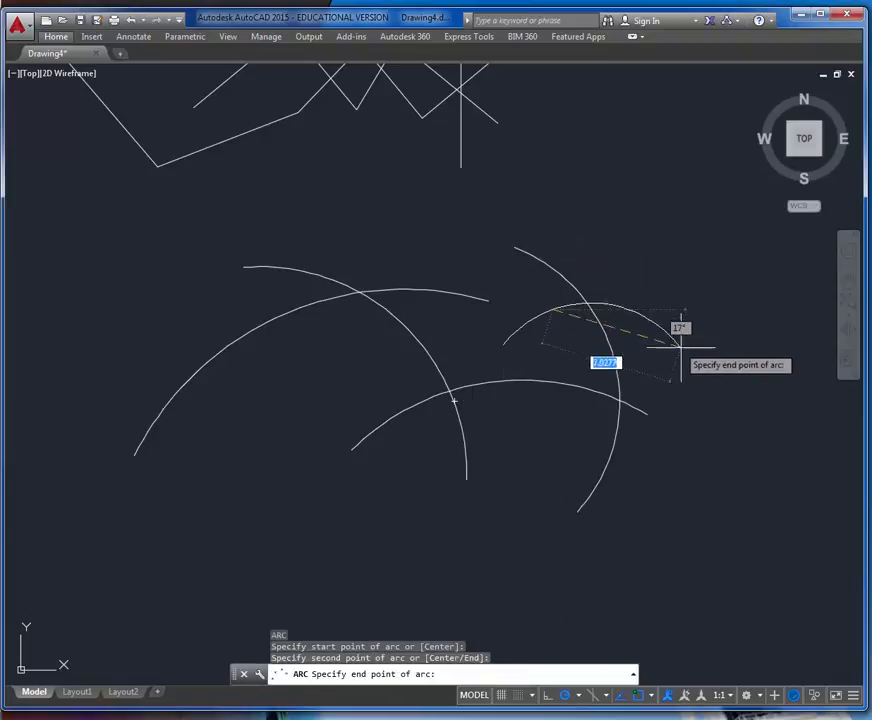
pyautogui.click(711, 383)
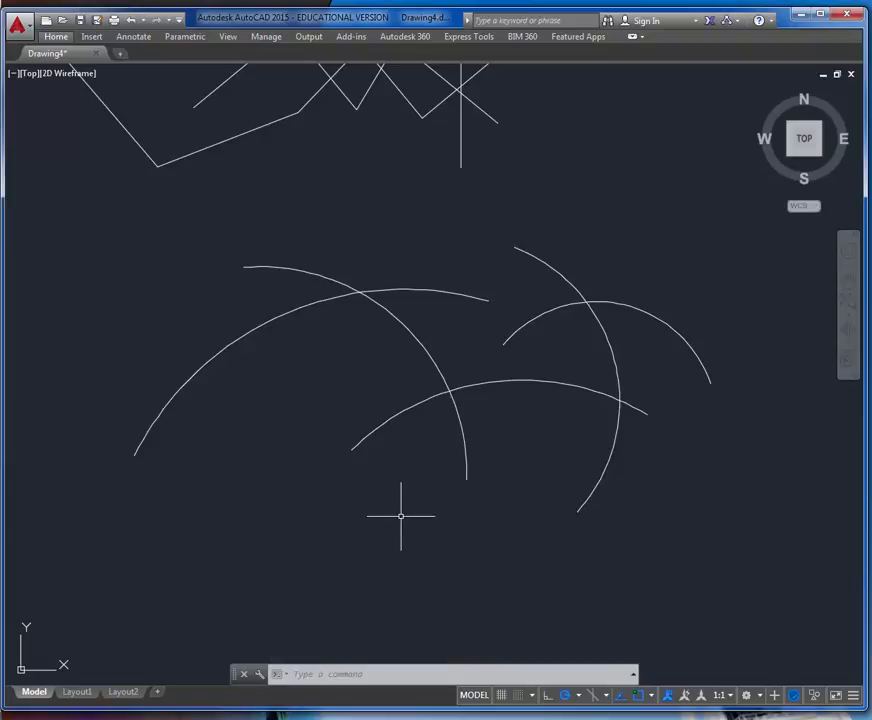
pyautogui.press('Escape')
pyautogui.press('Escape')
pyautogui.press('Escape')
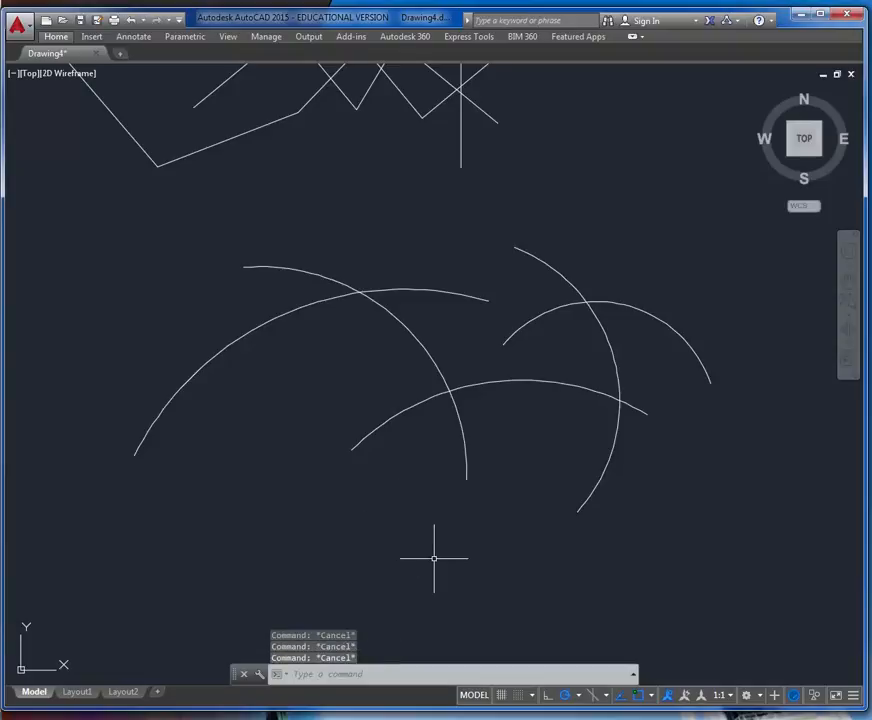
# Step: Draw a wide freehand rectangle in the empty area below the arcs with the Rectangle command
pyautogui.moveTo(453, 552)
pyautogui.mouseDown(button='middle')
pyautogui.moveTo(469, 545)
pyautogui.moveTo(426, 362)
pyautogui.moveTo(432, 216)
pyautogui.mouseUp(button='middle')
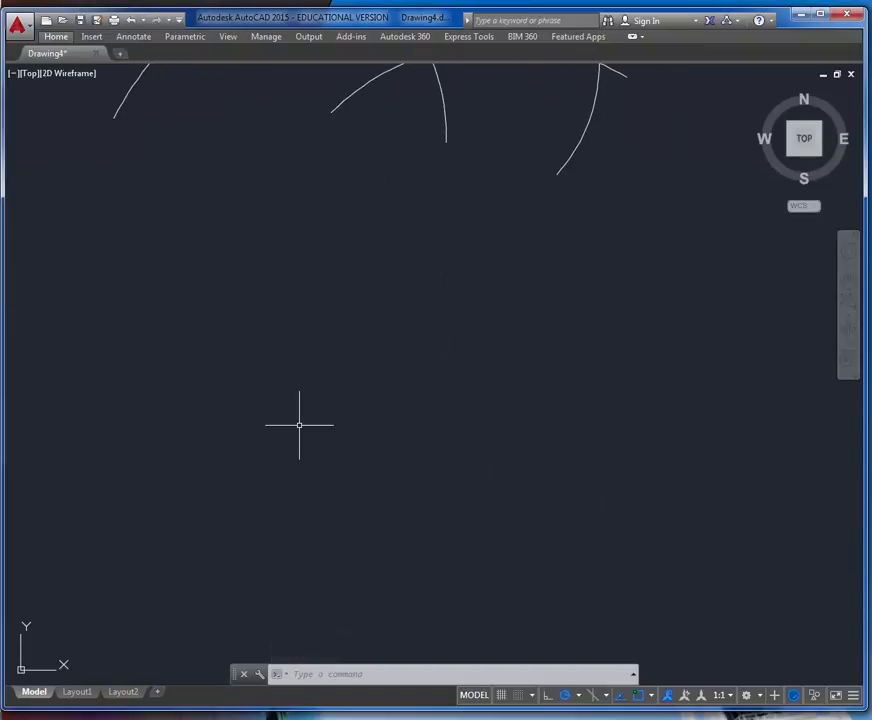
pyautogui.click(331, 675)
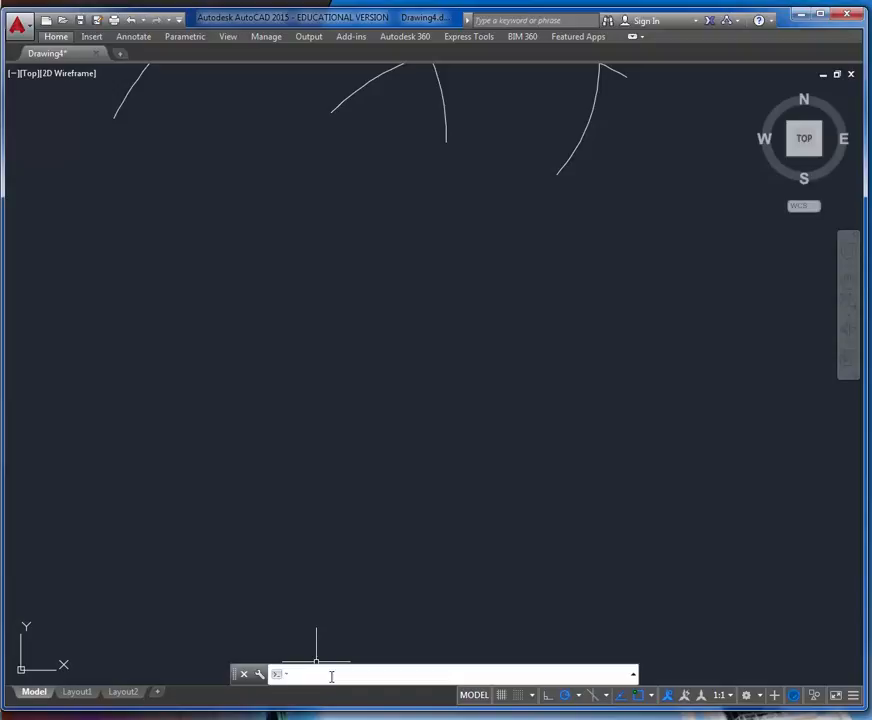
pyautogui.write('rec')
pyautogui.press('Escape')
pyautogui.write('rec')
pyautogui.press('Return')
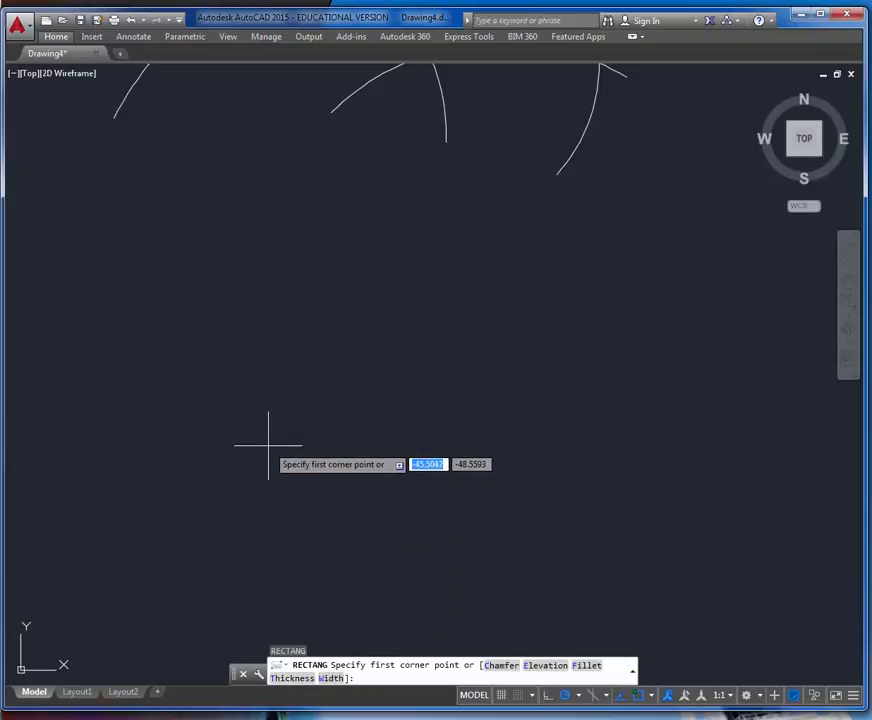
pyautogui.click(263, 479)
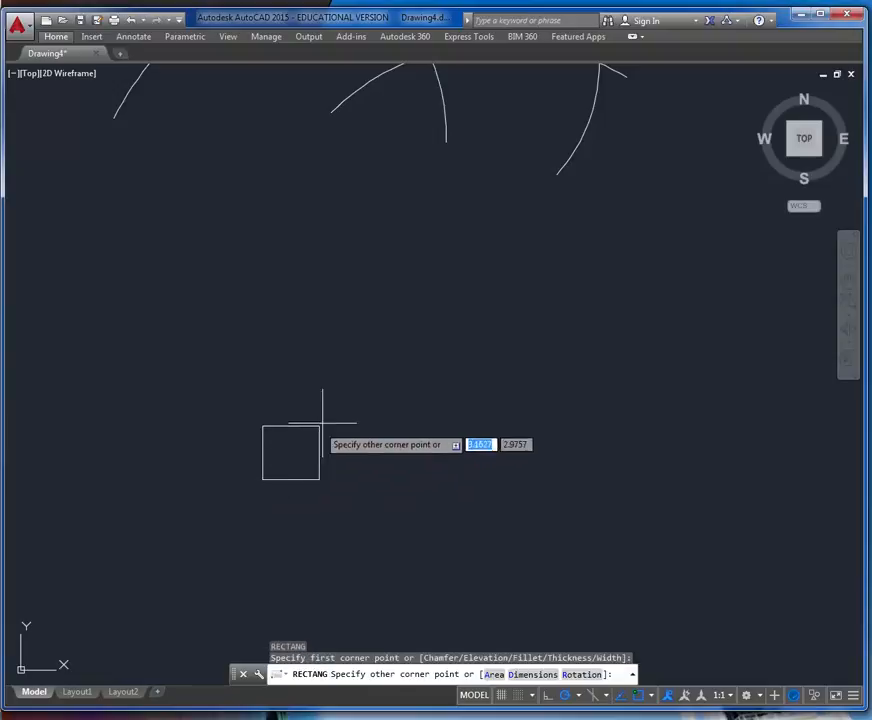
pyautogui.click(562, 307)
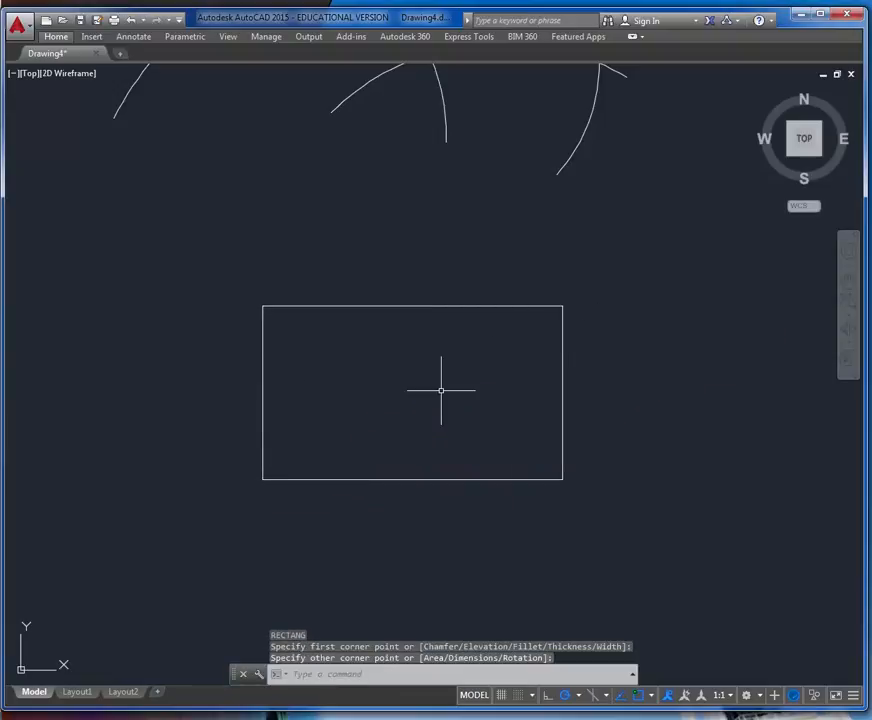
# Step: Draw a second, flatter rectangle overlapping the upper-right corner of the first one and extending past it to the right
pyautogui.press('Return')
pyautogui.click(415, 247)
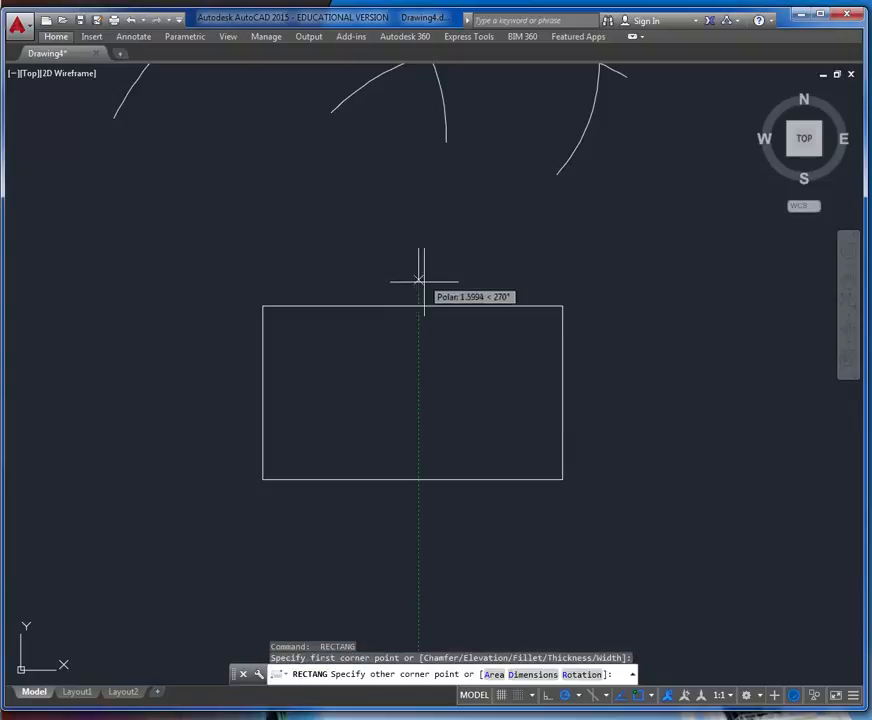
pyautogui.click(696, 365)
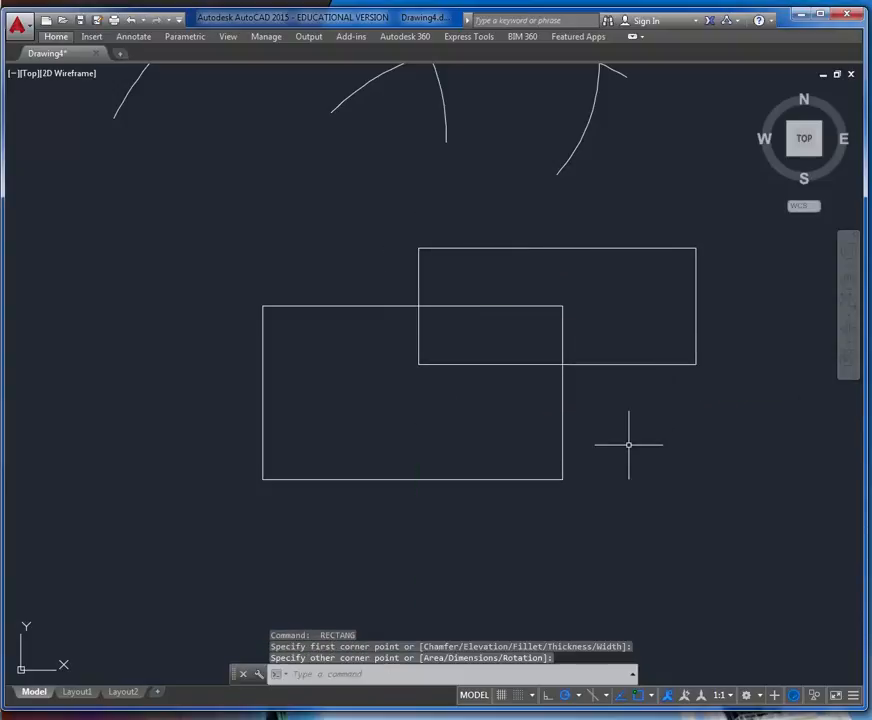
# Step: Draw a third, smaller rectangle across the lower-right corner of the second one
pyautogui.press('Return')
pyautogui.click(626, 340)
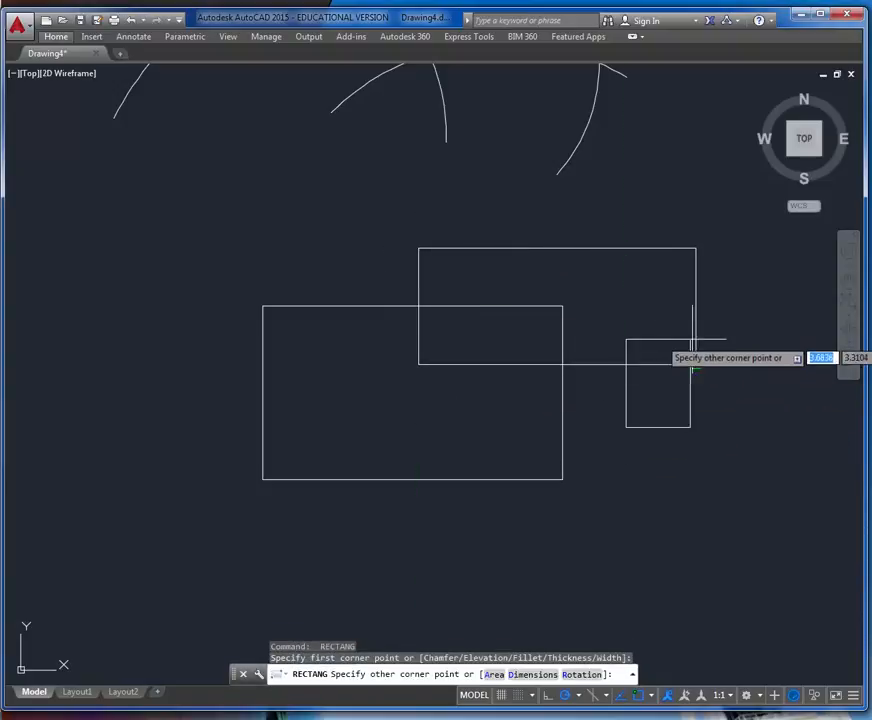
pyautogui.click(722, 427)
# Step: Draw a fourth small rectangle overlapping the lower-right corner of the third one
pyautogui.write('rec')
pyautogui.press('Return')
pyautogui.click(667, 485)
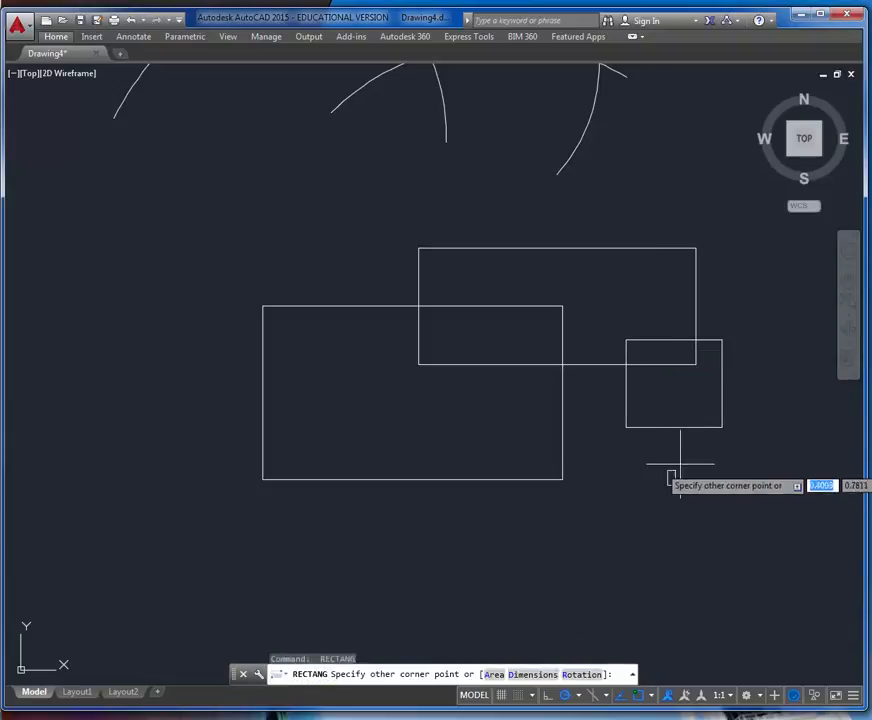
pyautogui.click(754, 406)
# Step: Draw a fifth, long flat rectangle from below the first one's lower edge across into the fourth, and leave the Rectangle command
pyautogui.press('Return')
pyautogui.click(440, 537)
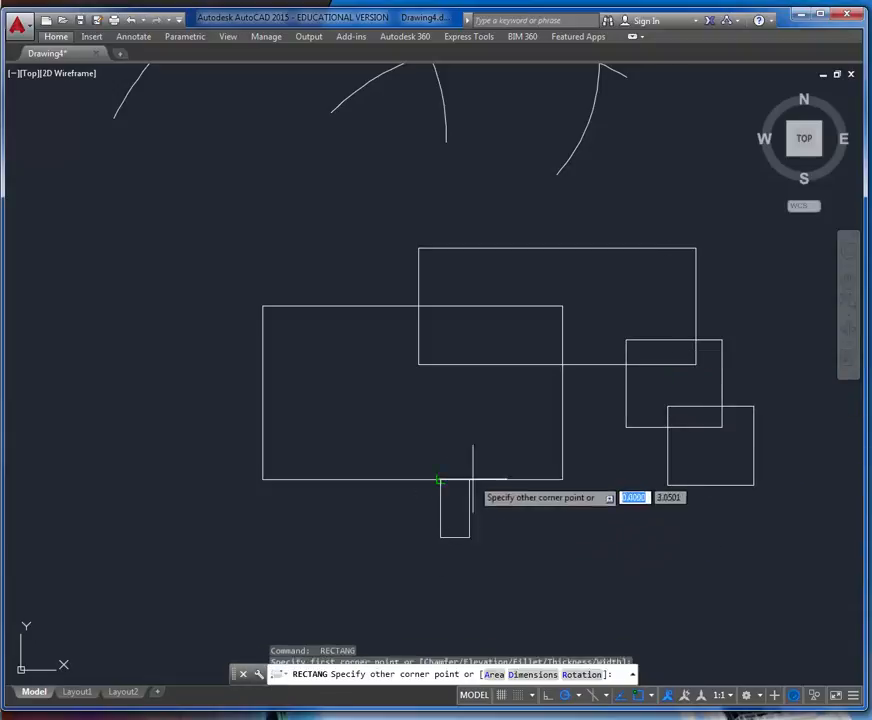
pyautogui.click(701, 467)
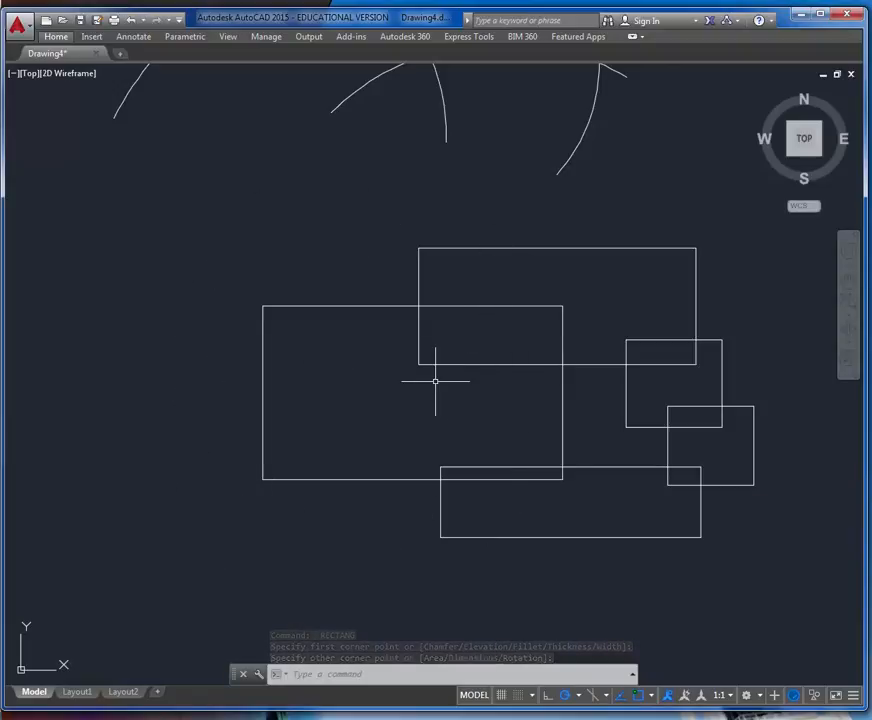
pyautogui.press('Escape')
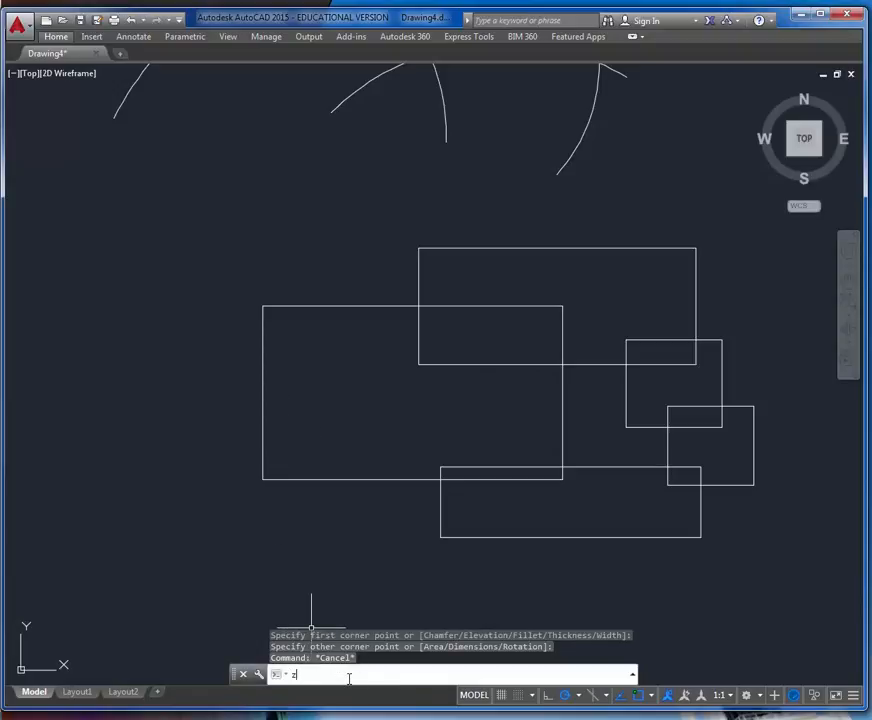
# Step: Use the Zoom command in real-time mode to examine the lines, arcs and rectangles at different magnifications
pyautogui.press('Return')
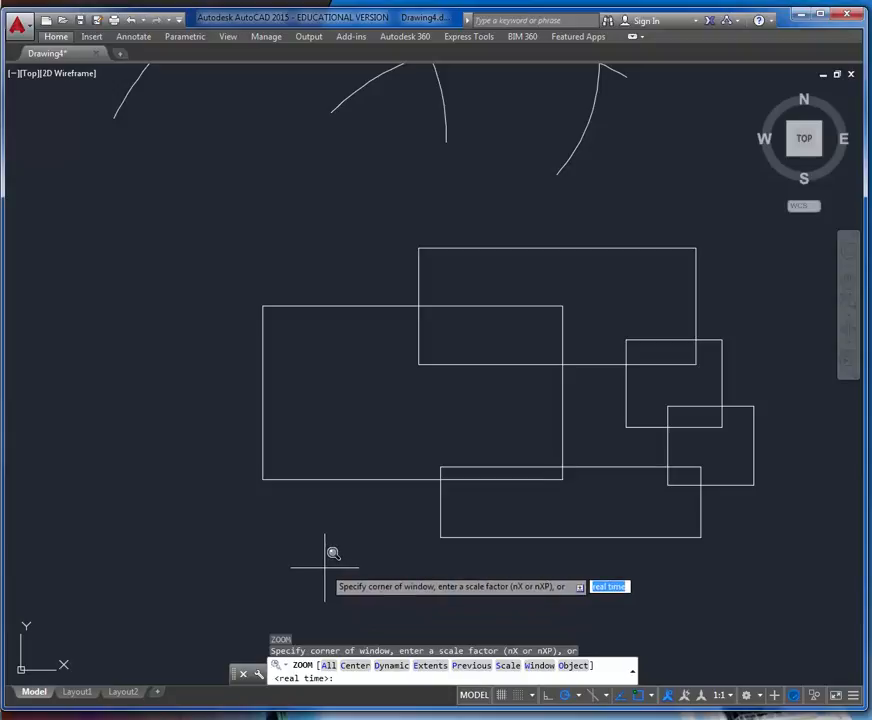
pyautogui.press('Return')
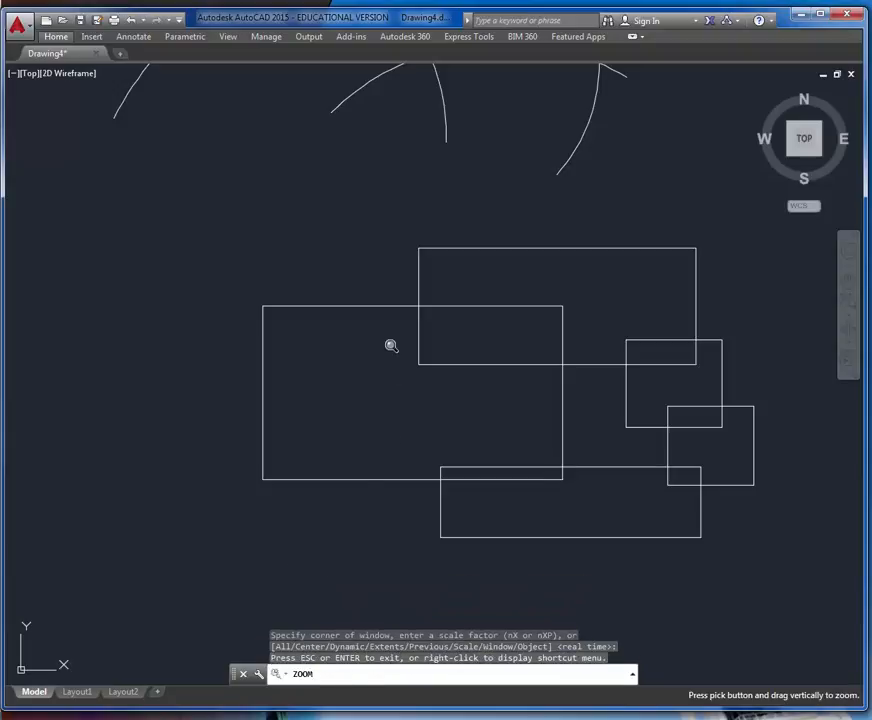
pyautogui.scroll(-2, 342, 244)
pyautogui.moveTo(342, 244)
pyautogui.mouseDown(button='middle')
pyautogui.moveTo(372, 471)
pyautogui.moveTo(393, 391)
pyautogui.moveTo(391, 449)
pyautogui.moveTo(395, 381)
pyautogui.moveTo(383, 463)
pyautogui.mouseUp(button='middle')
pyautogui.scroll(5, 385, 465)
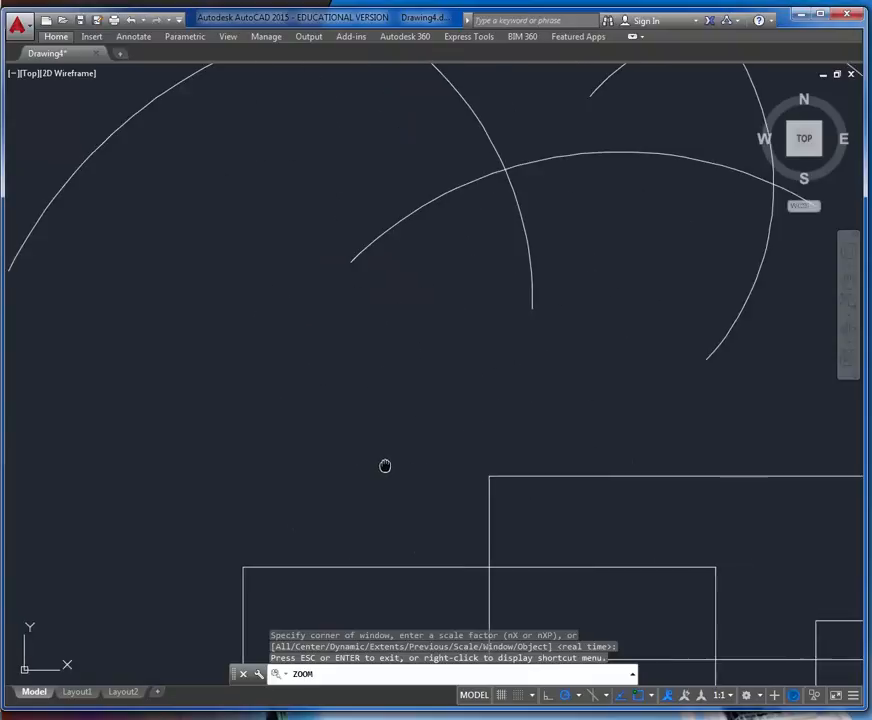
pyautogui.scroll(-6, 385, 465)
pyautogui.scroll(6, 385, 465)
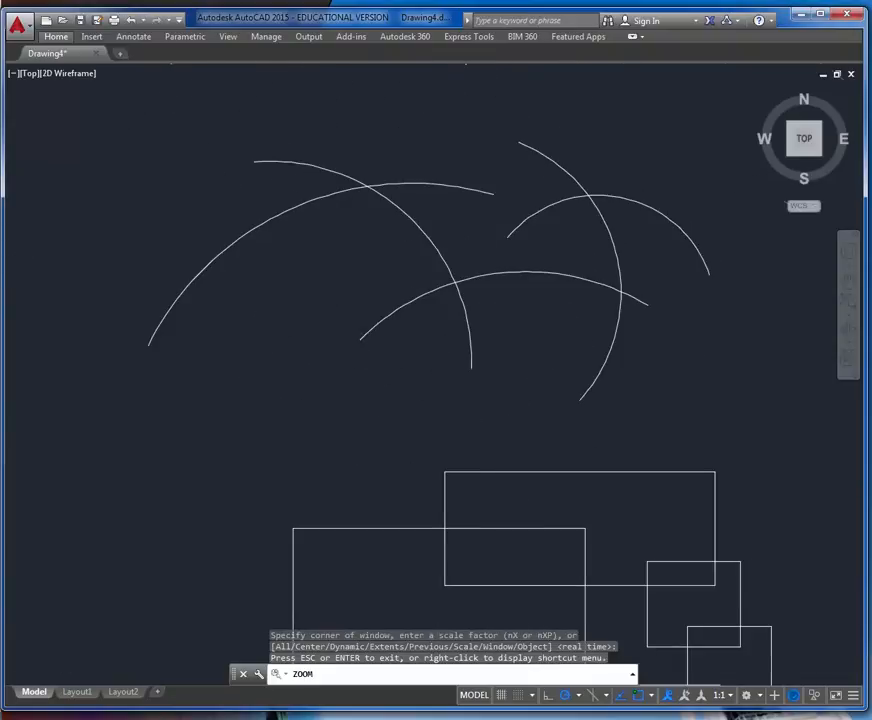
pyautogui.scroll(-4, 385, 465)
pyautogui.moveTo(372, 483); pyautogui.dragTo(317, 405, button='middle')
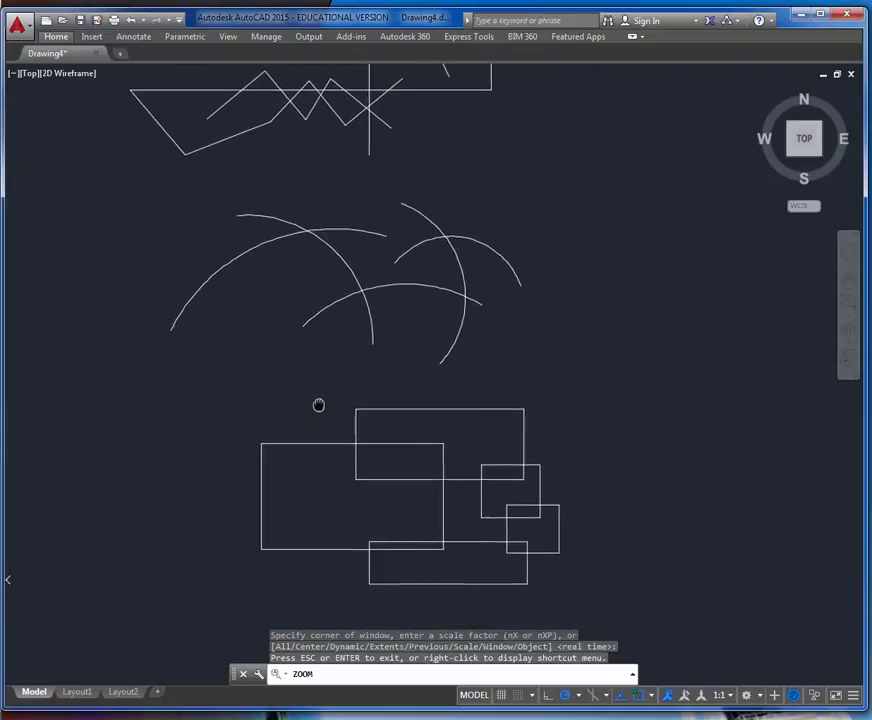
pyautogui.scroll(6, 344, 414)
pyautogui.scroll(-7, 345, 415)
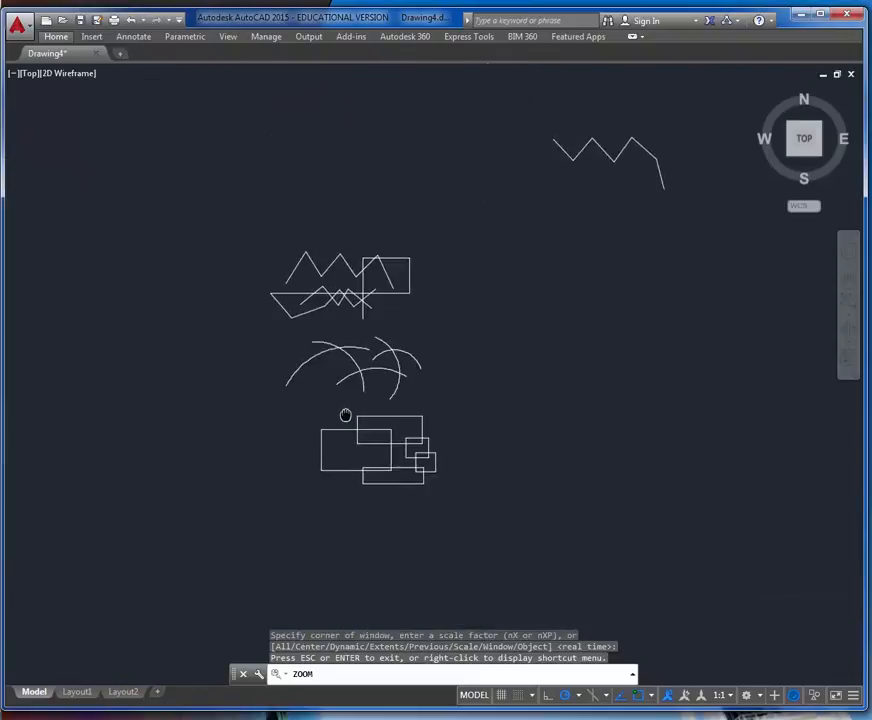
pyautogui.scroll(5, 345, 415)
pyautogui.scroll(-4, 345, 415)
pyautogui.scroll(-4, 345, 415)
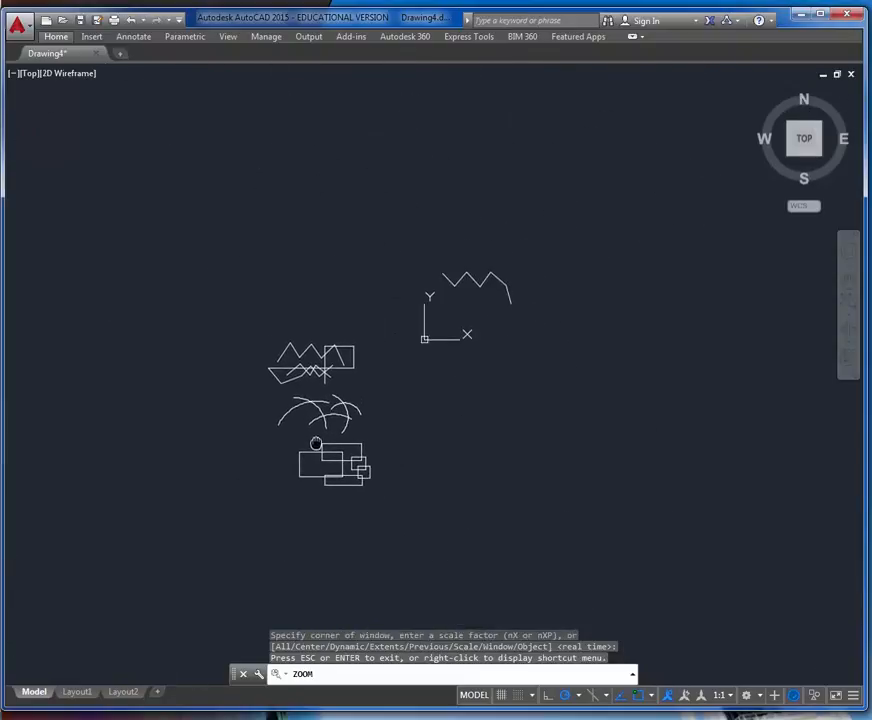
pyautogui.scroll(4, 315, 444)
pyautogui.moveTo(346, 463)
pyautogui.mouseDown(button='middle')
pyautogui.moveTo(317, 426)
pyautogui.moveTo(290, 418)
pyautogui.moveTo(276, 369)
pyautogui.moveTo(204, 391)
pyautogui.mouseUp(button='middle')
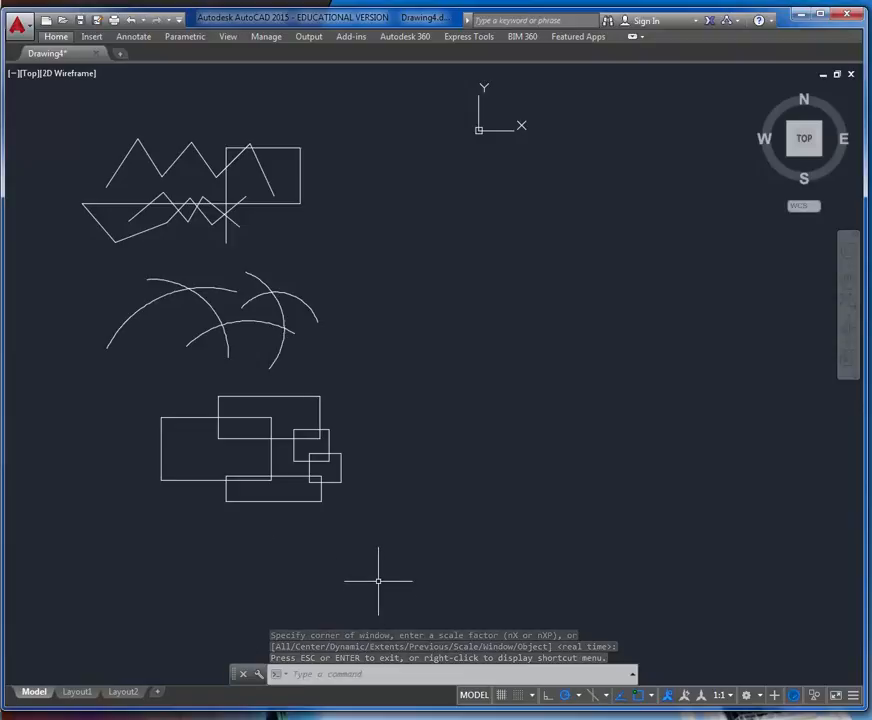
# Step: Zoom to the drawing's extents with the Zoom command to view all the objects together
pyautogui.click(321, 674)
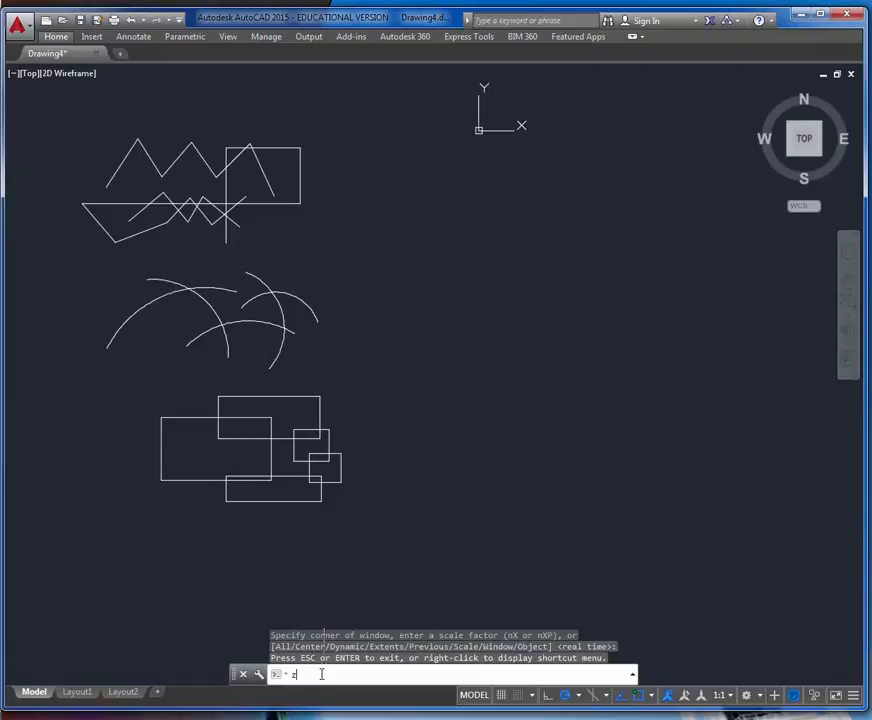
pyautogui.write('z')
pyautogui.press('Return')
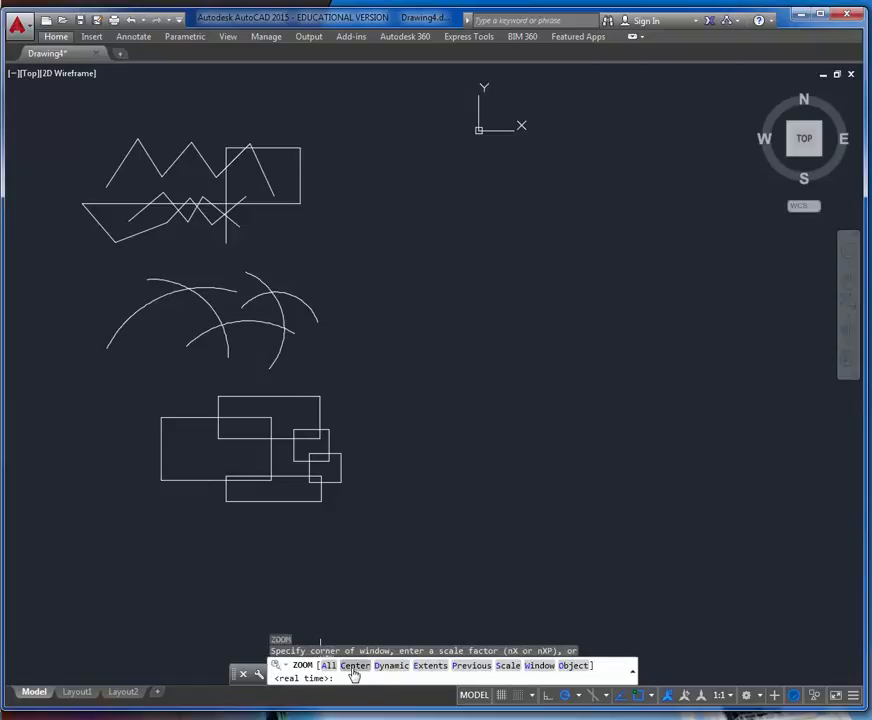
pyautogui.click(429, 665)
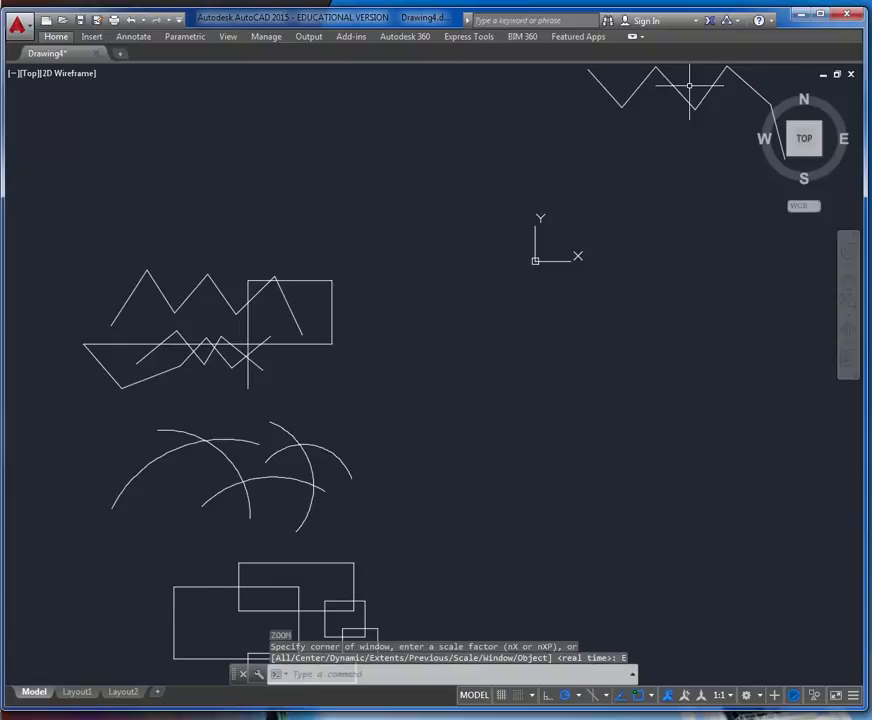
pyautogui.scroll(-3, 487, 253)
pyautogui.scroll(2, 480, 290)
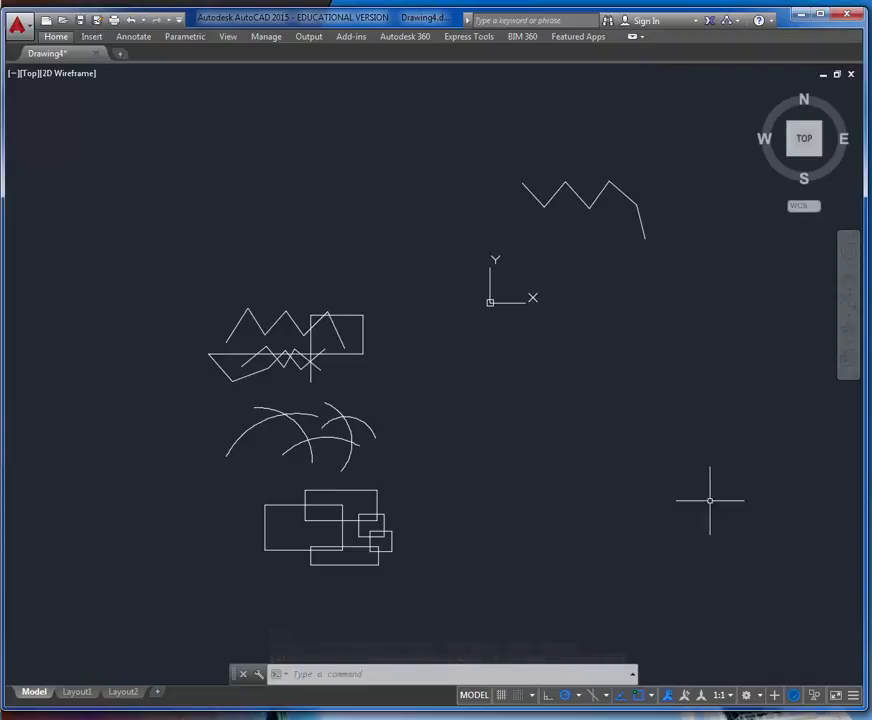
pyautogui.press('Escape')
# Step: Draw a circle with a radius of about 21.8 to the right of the arcs and rectangles, below the separate zigzag line
pyautogui.write('c')
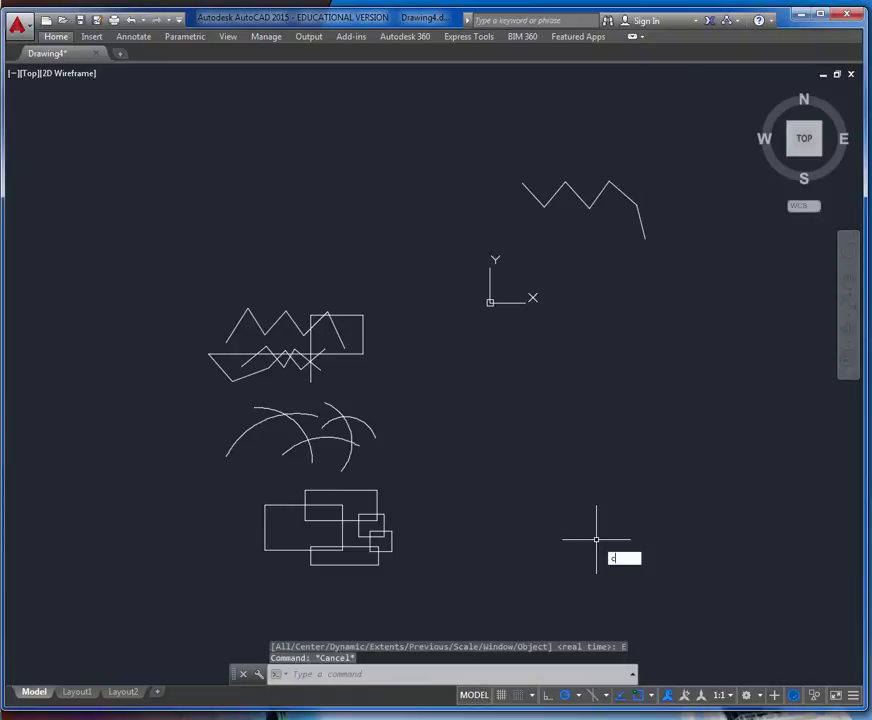
pyautogui.press('Return')
pyautogui.click(462, 407)
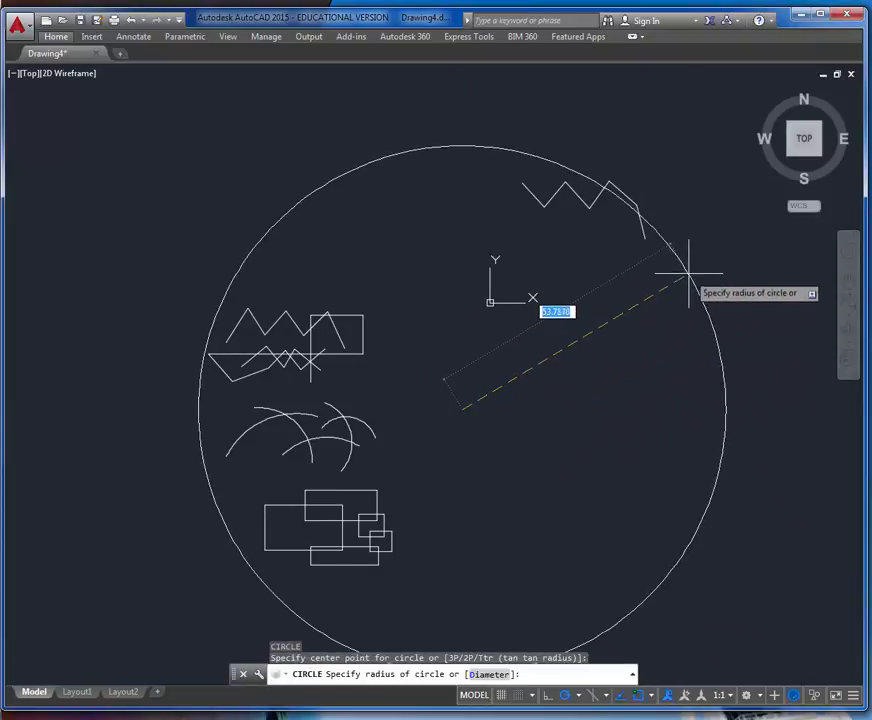
pyautogui.write("20'")
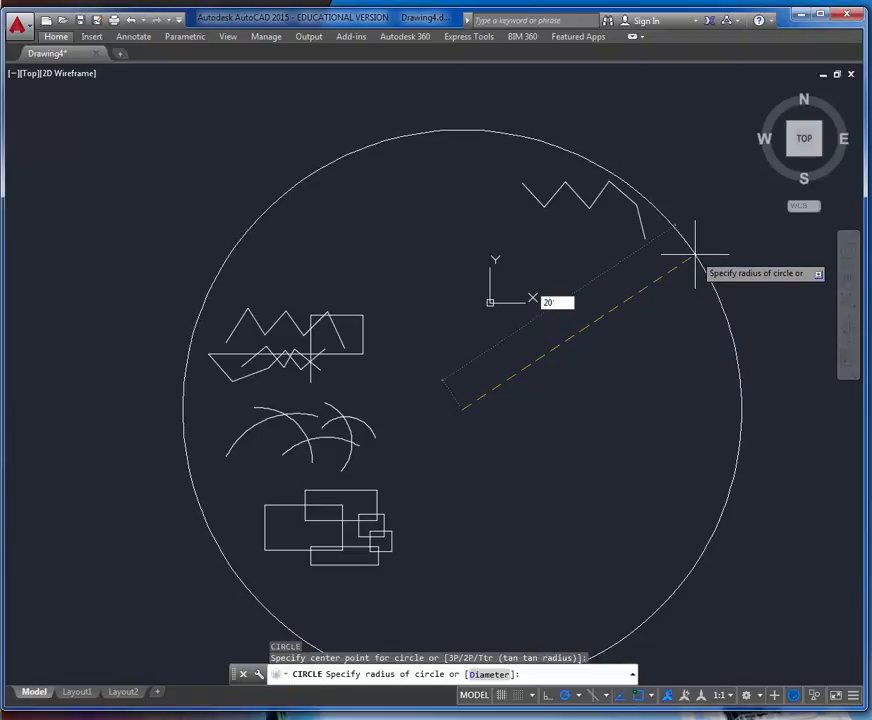
pyautogui.press('Return')
pyautogui.click(563, 378)
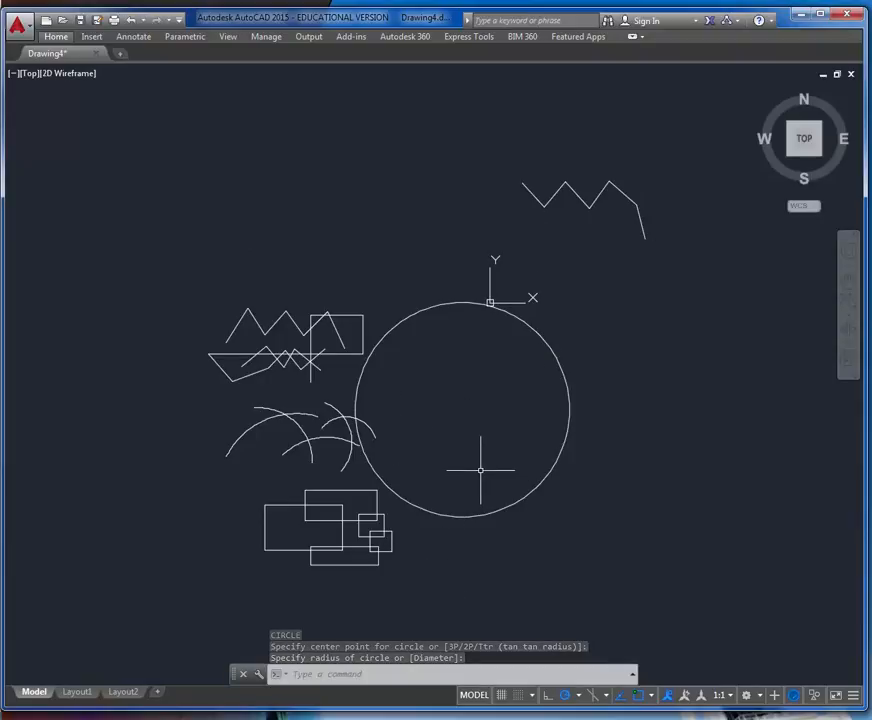
# Step: Draw a very large circle with a radius of about 182.5, centred on the left edge of the first circle
pyautogui.scroll(-5, 430, 418)
pyautogui.moveTo(424, 422); pyautogui.dragTo(408, 316, button='middle')
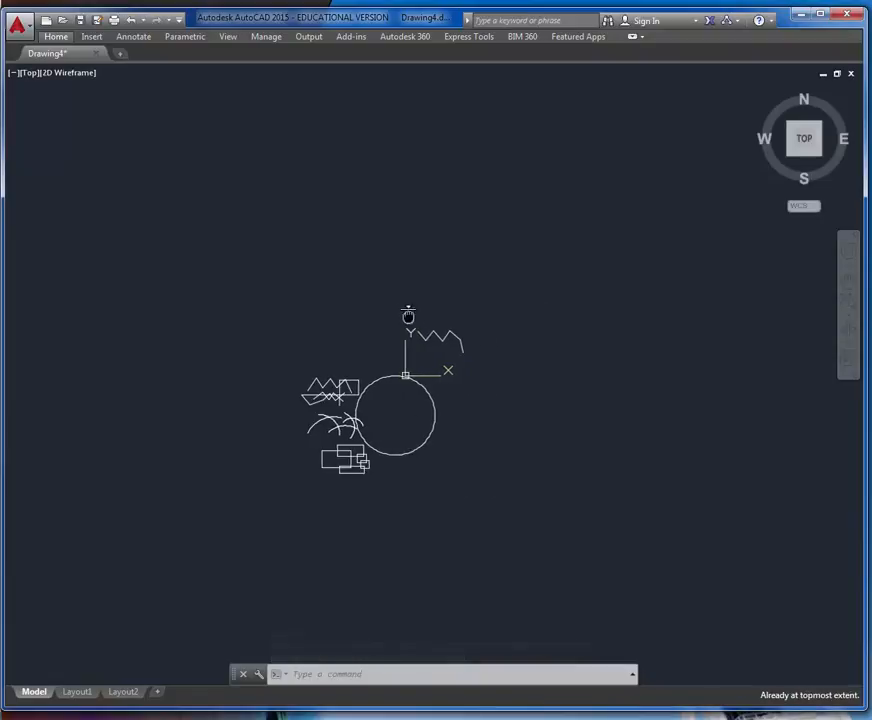
pyautogui.scroll(2, 408, 316)
pyautogui.press('Escape')
pyautogui.write('c')
pyautogui.press('Return')
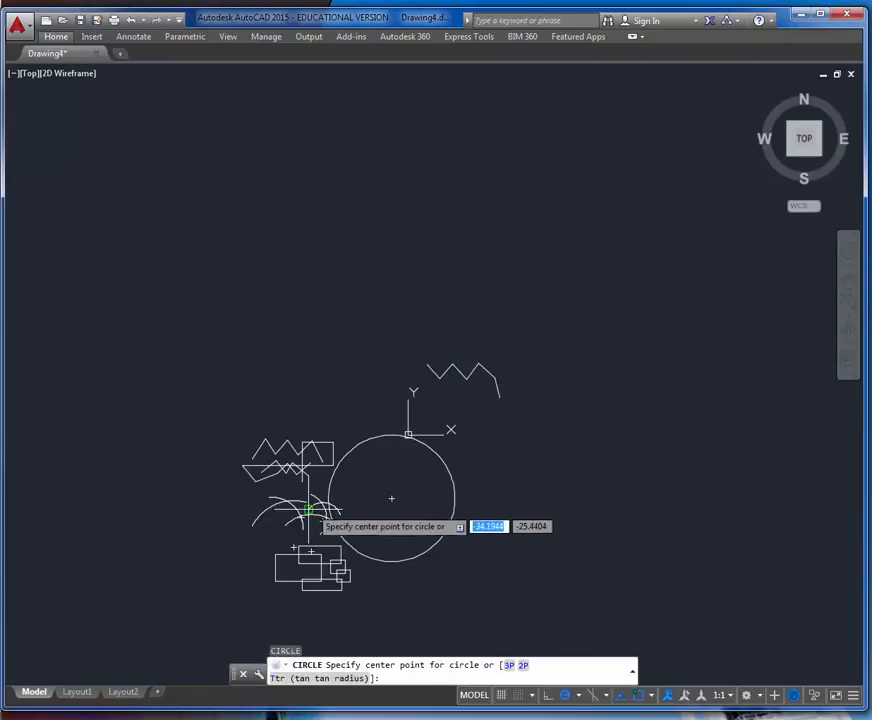
pyautogui.click(326, 503)
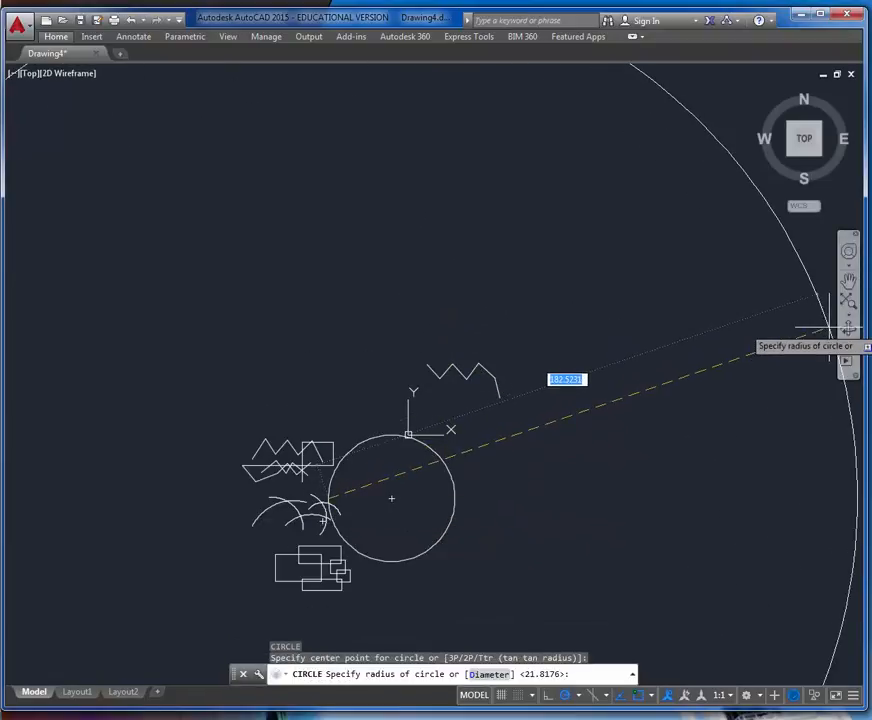
pyautogui.press('Escape')
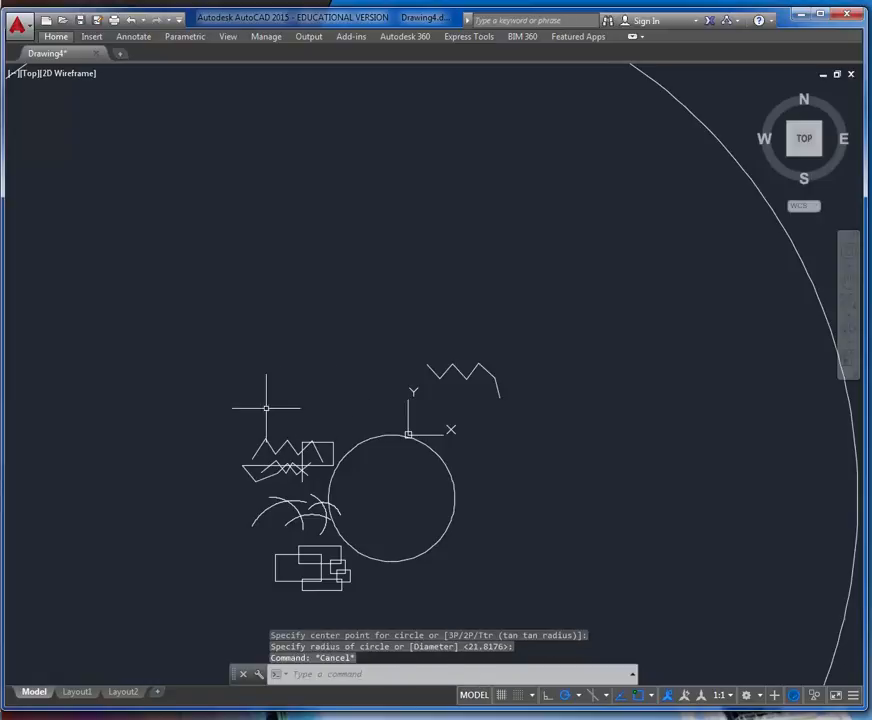
pyautogui.scroll(4, 409, 352)
pyautogui.moveTo(409, 352)
pyautogui.mouseDown(button='middle')
pyautogui.moveTo(463, 327)
pyautogui.moveTo(379, 440)
pyautogui.moveTo(467, 346)
pyautogui.moveTo(438, 350)
pyautogui.moveTo(454, 305)
pyautogui.moveTo(450, 340)
pyautogui.mouseUp(button='middle')
pyautogui.scroll(4, 450, 342)
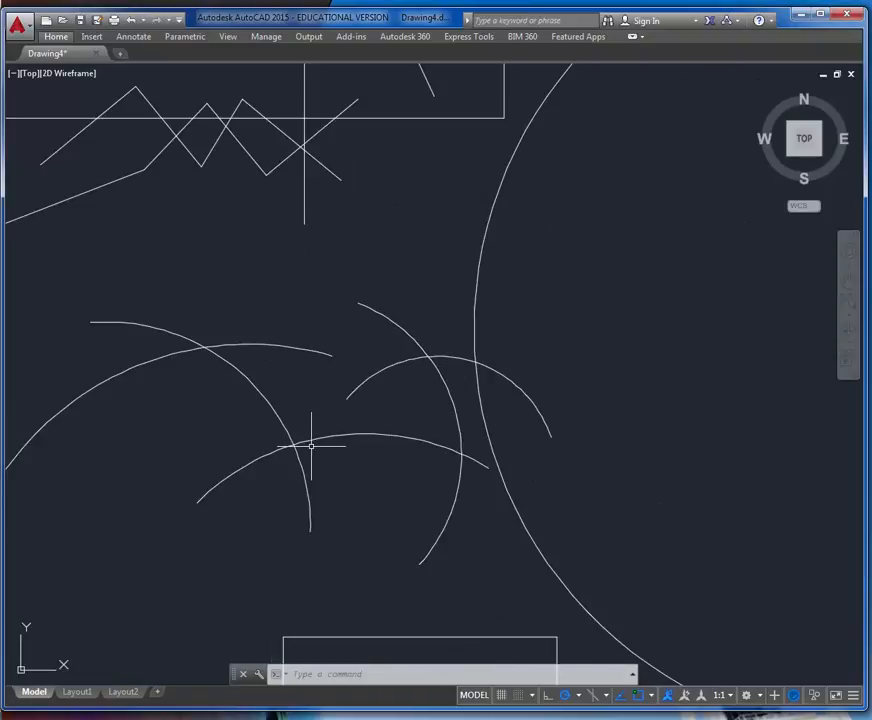
pyautogui.scroll(8, 311, 446)
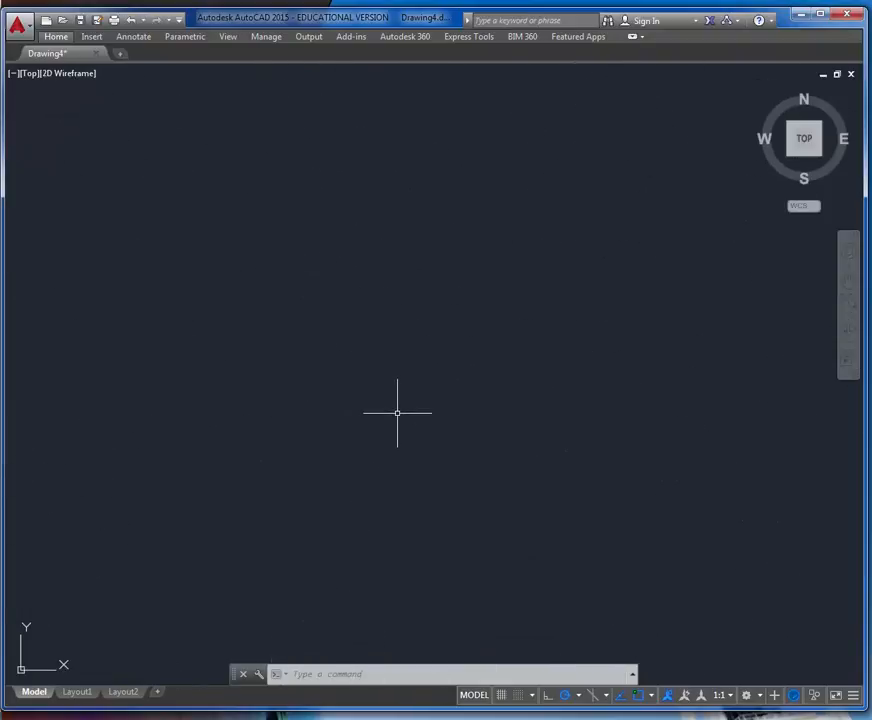
pyautogui.scroll(2, 400, 411)
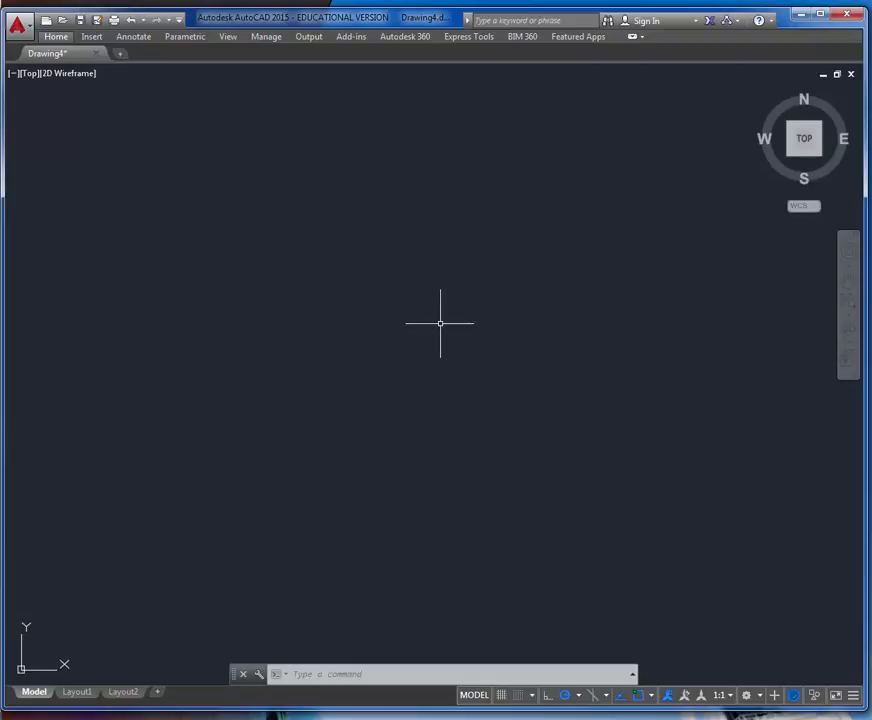
# Step: Display the whole drawing, including the very large circle, using the All option of the Zoom command
pyautogui.scroll(2, 437, 328)
pyautogui.write('z')
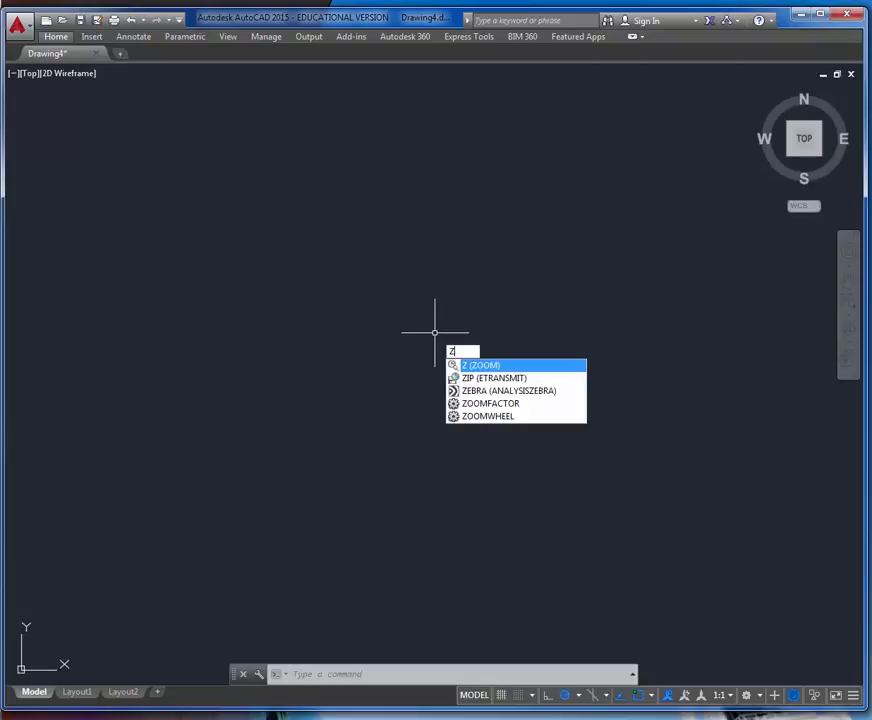
pyautogui.press('Return')
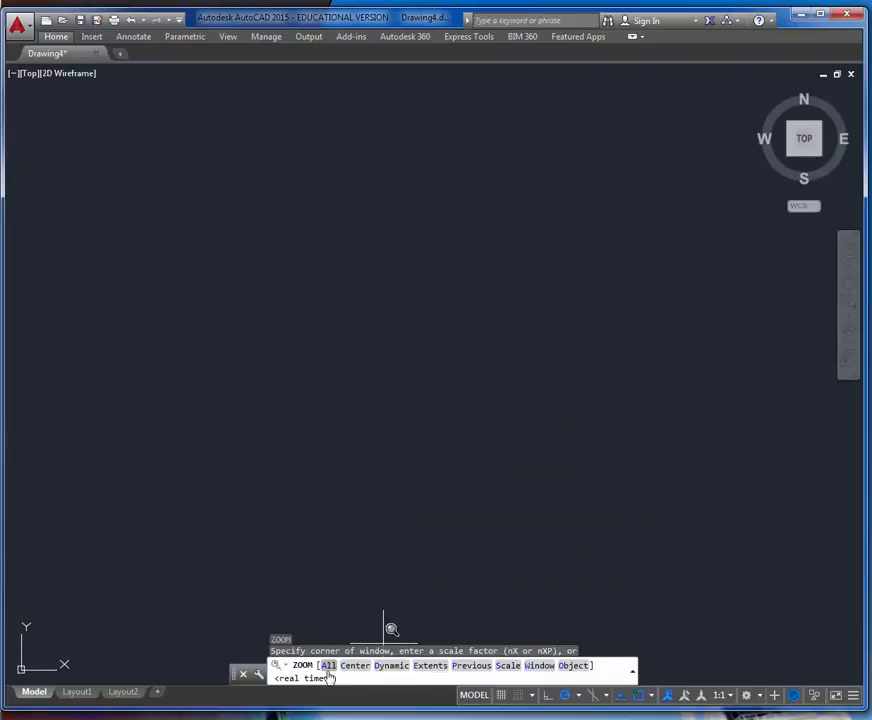
pyautogui.click(328, 667)
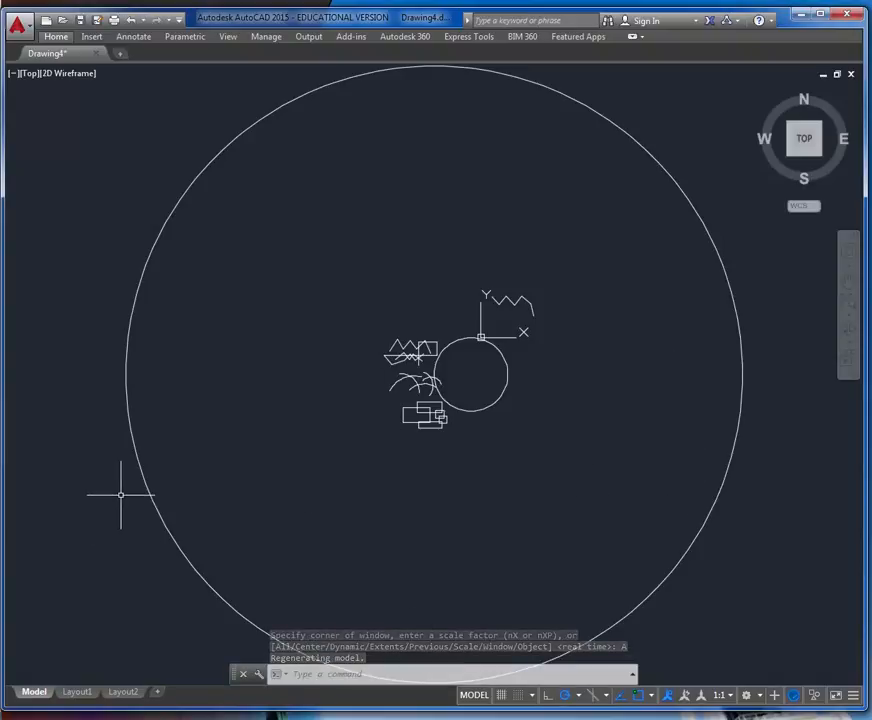
pyautogui.press('Escape')
# Step: Erase the very large outer circle that surrounds all the other objects
pyautogui.write('E')
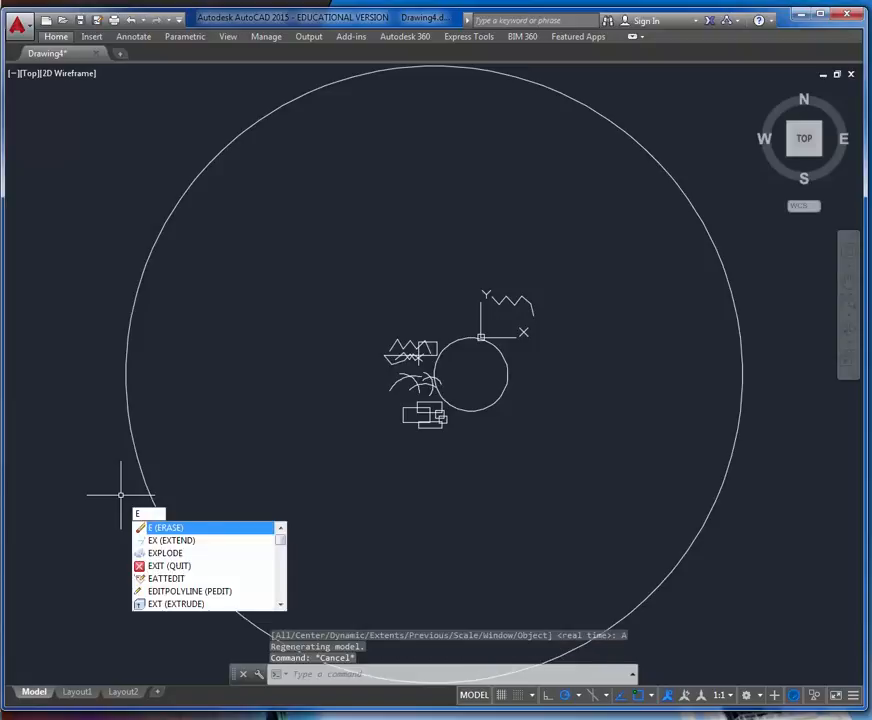
pyautogui.press('Return')
pyautogui.click(135, 454)
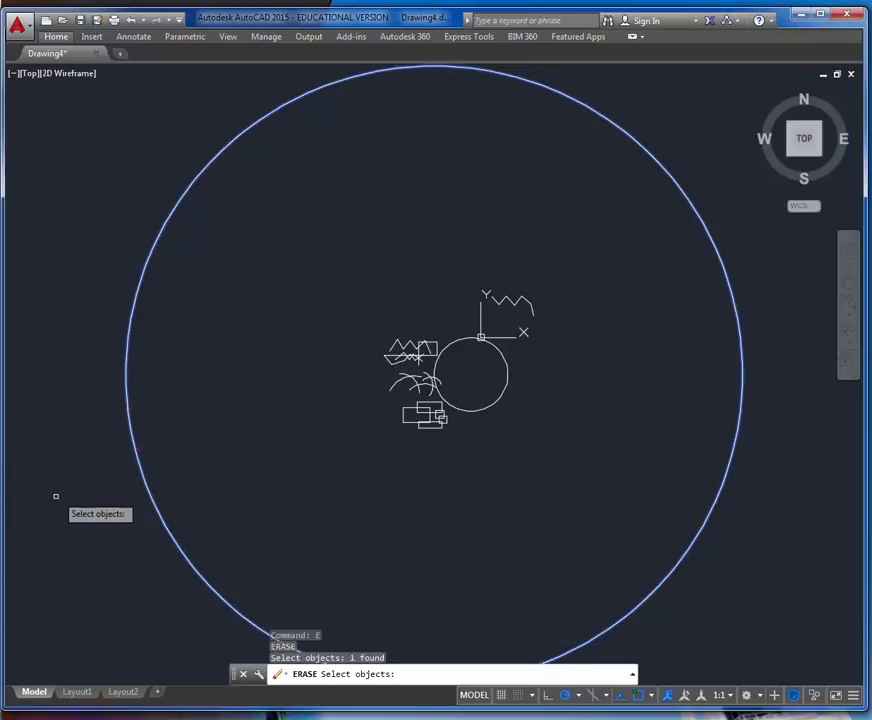
pyautogui.press('Return')
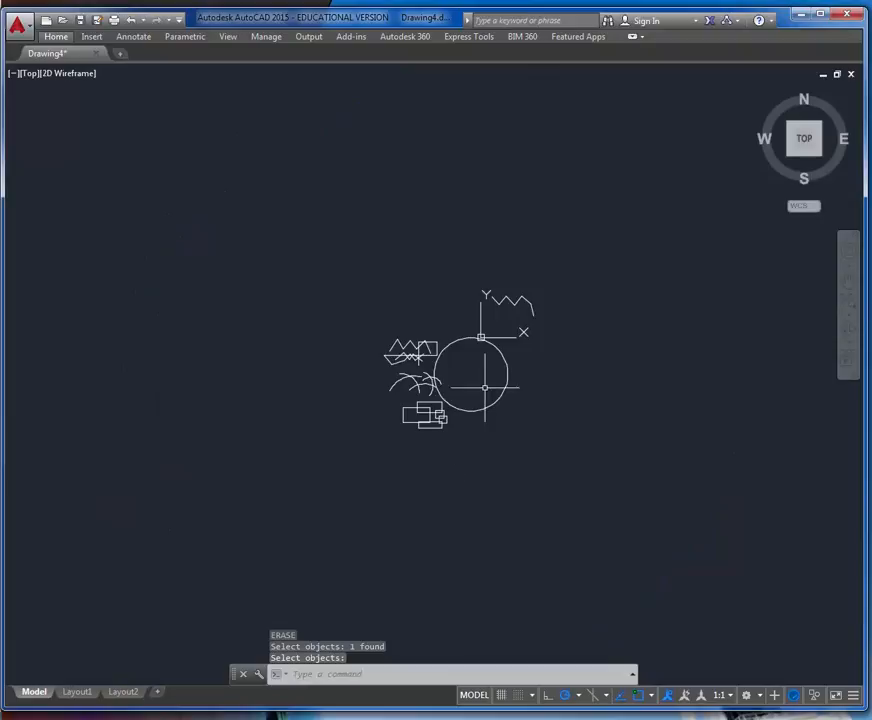
pyautogui.scroll(4, 452, 389)
pyautogui.moveTo(404, 407); pyautogui.dragTo(452, 428, button='middle')
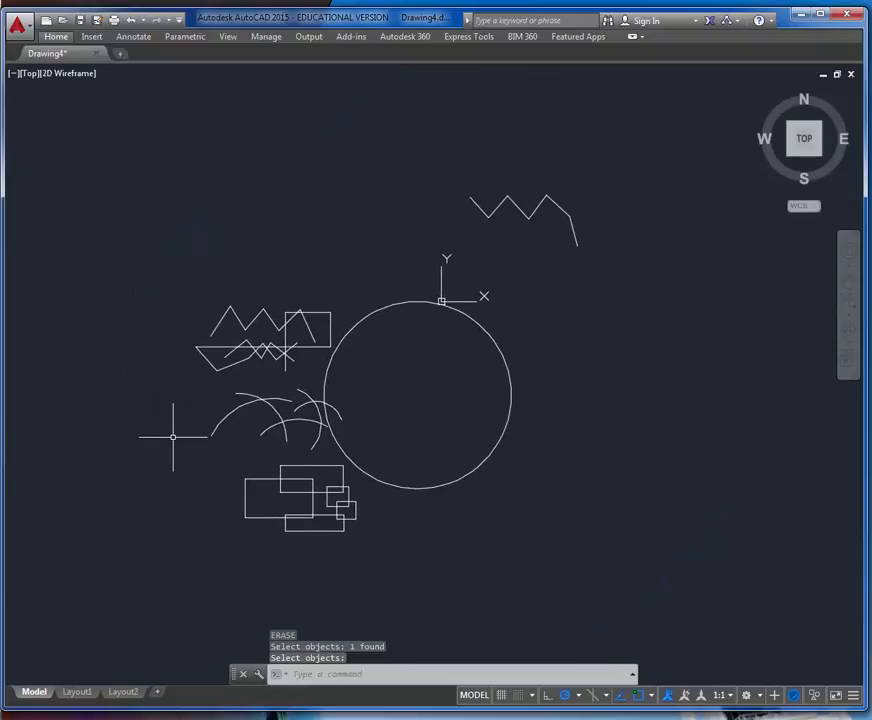
pyautogui.press('Return')
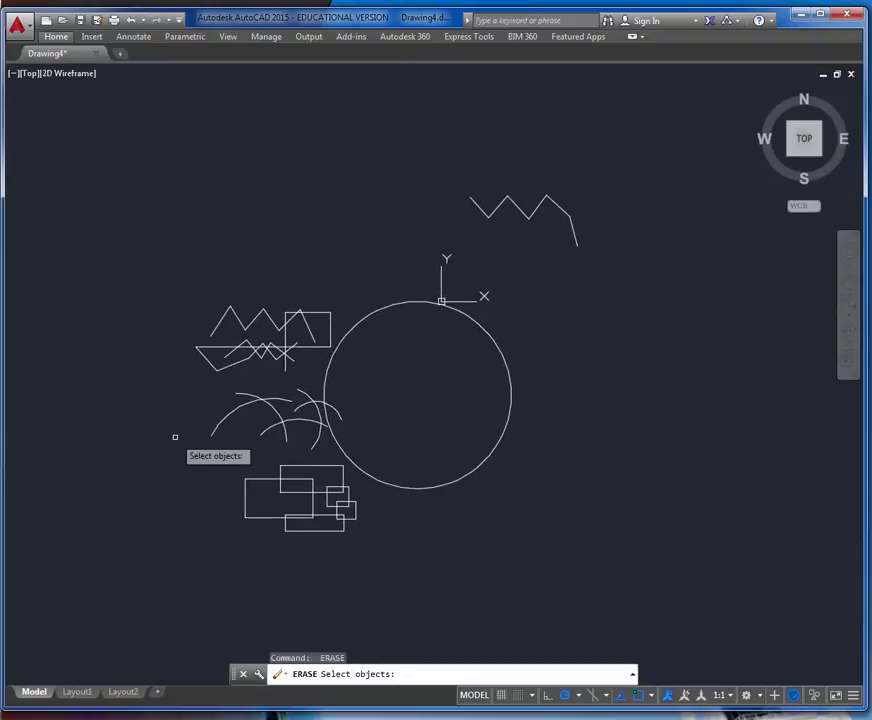
pyautogui.click(460, 279)
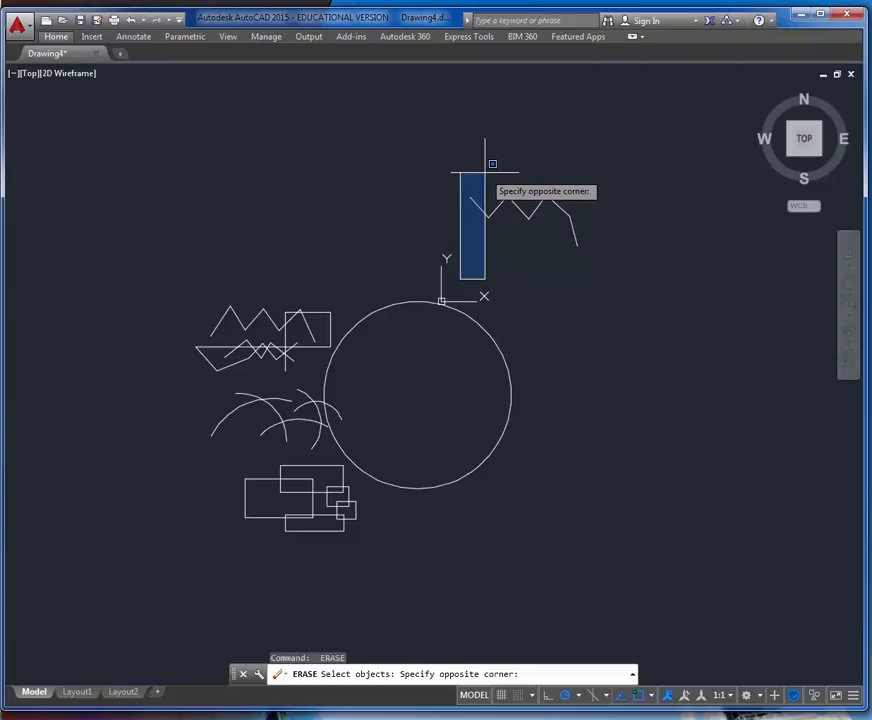
pyautogui.press('Escape')
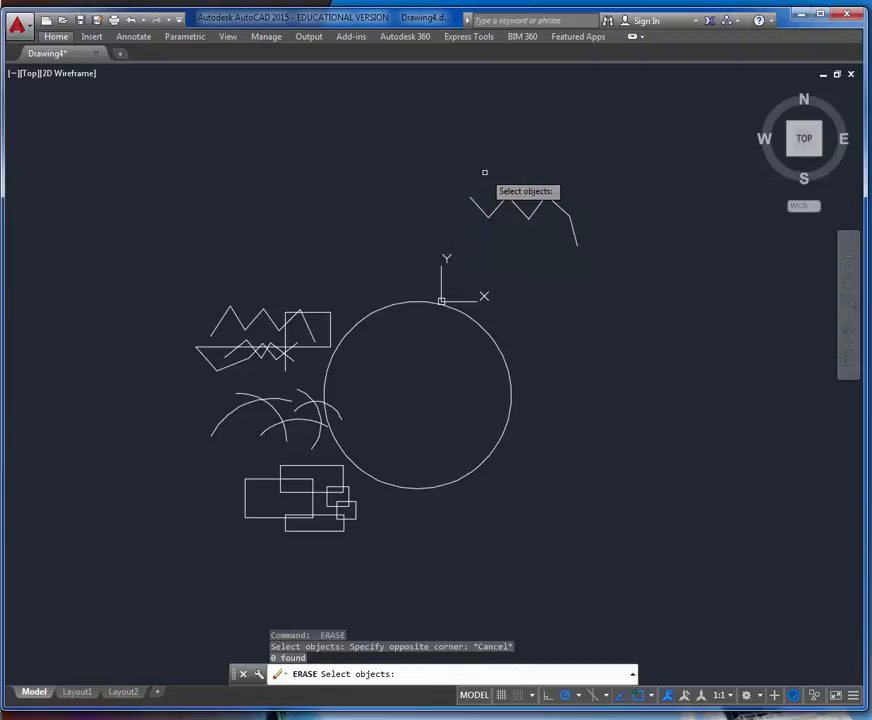
pyautogui.click(592, 152)
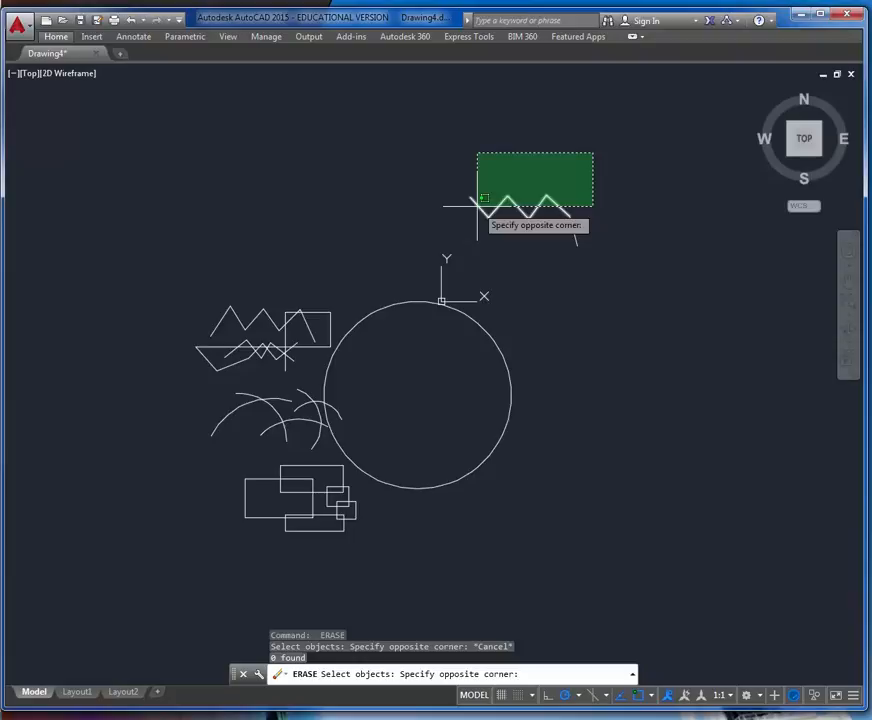
pyautogui.click(478, 205)
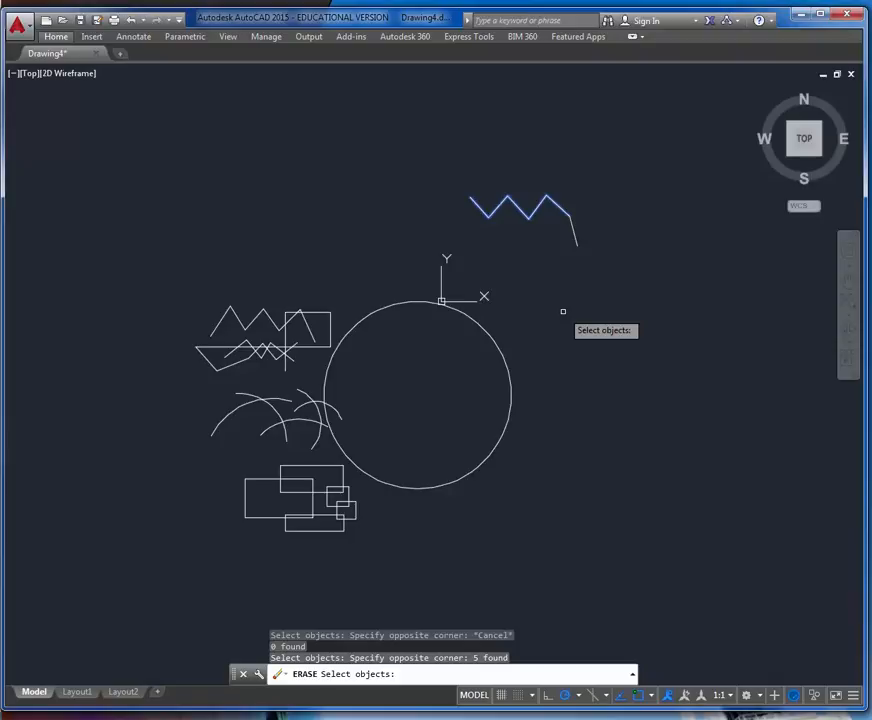
pyautogui.press('Escape')
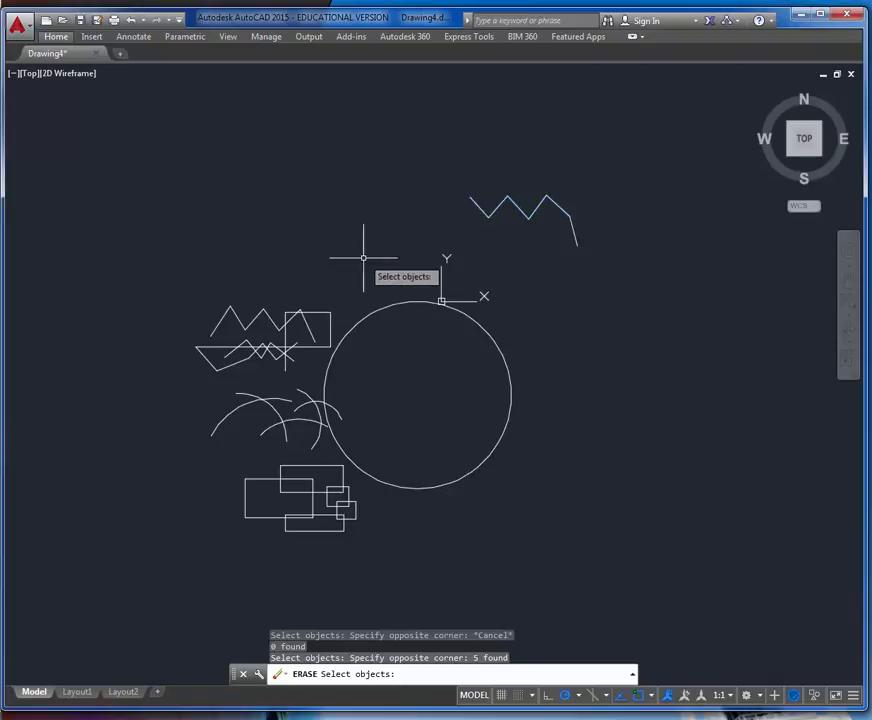
# Step: Erase the separate zigzag line above the circle, using a crossing selection for its first five segments and a single pick for its last segment
pyautogui.write('e')
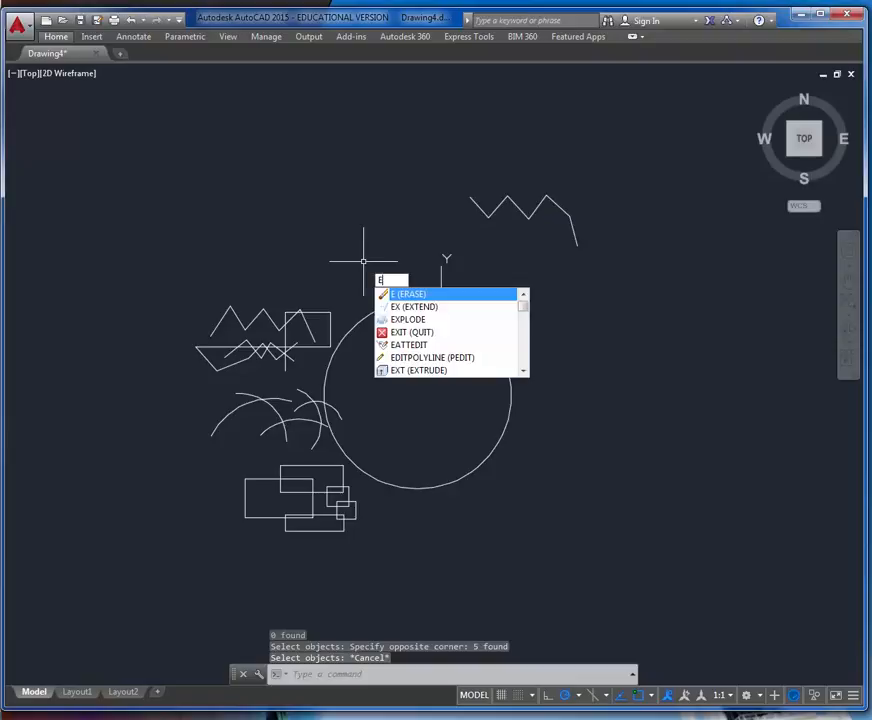
pyautogui.press('Return')
pyautogui.click(448, 240)
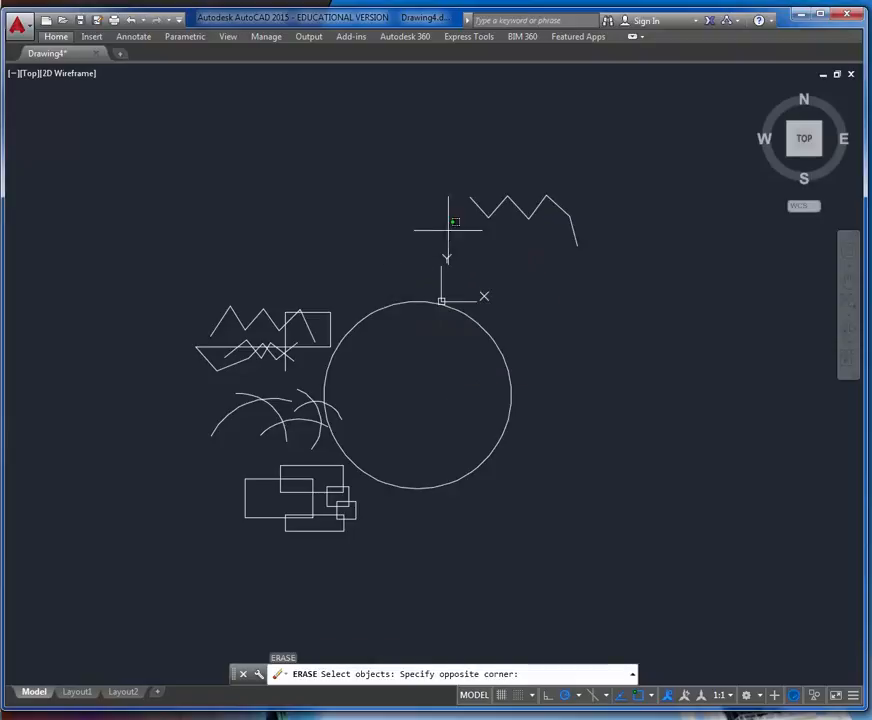
pyautogui.click(618, 146)
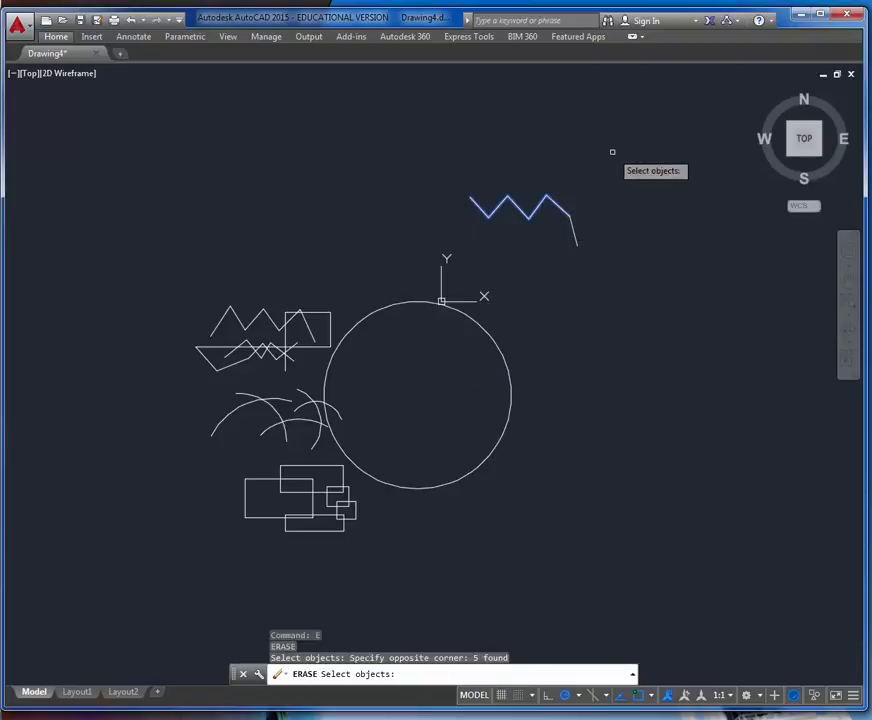
pyautogui.press('Return')
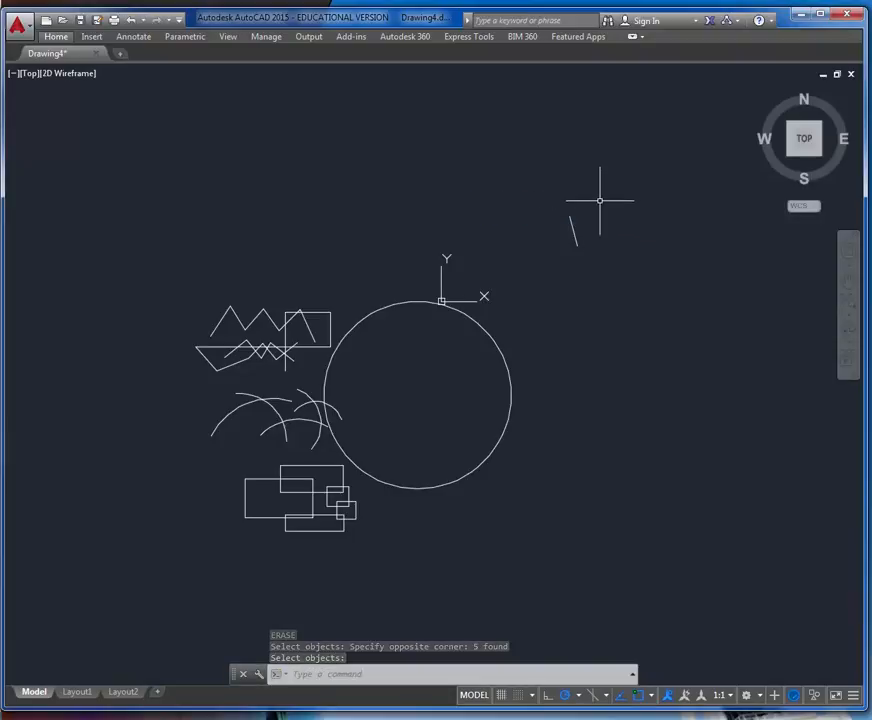
pyautogui.press('Return')
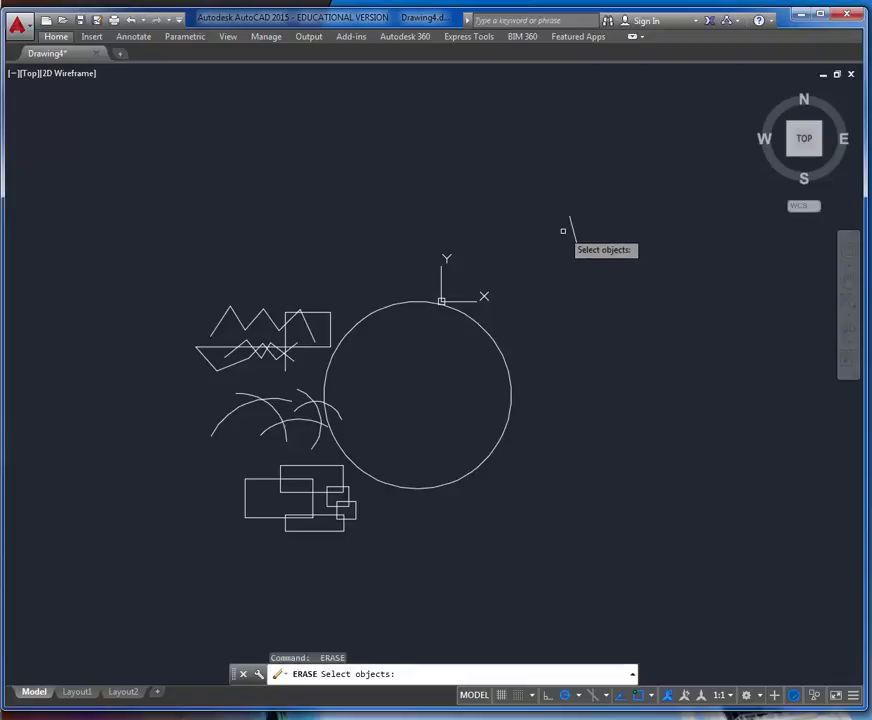
pyautogui.click(572, 231)
pyautogui.press('Return')
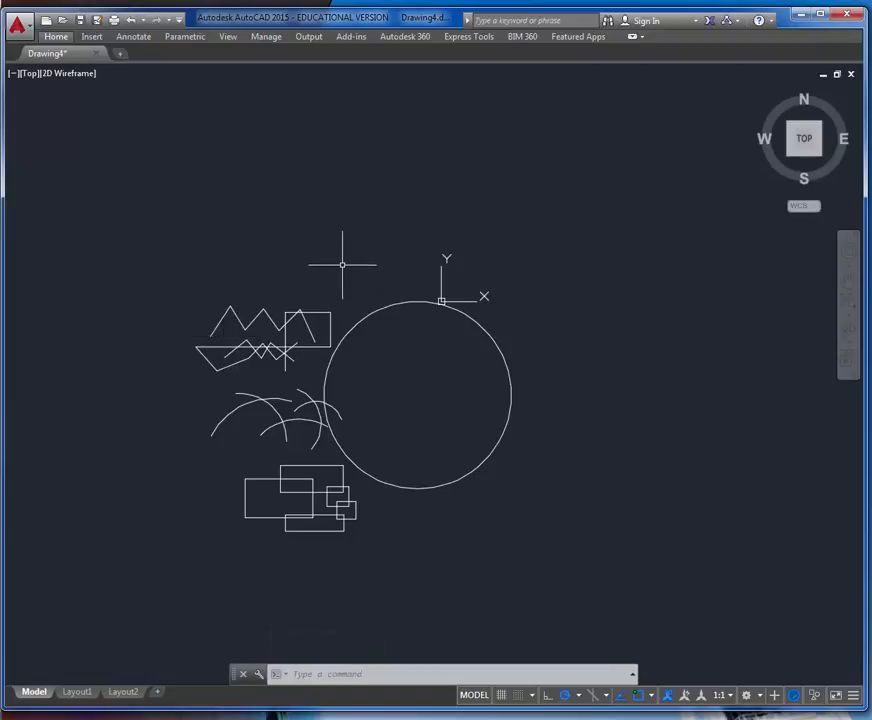
# Step: Erase the line work above the arcs with a crossing selection, using the Remove option to exclude the circle
pyautogui.write('erase')
pyautogui.press('Return')
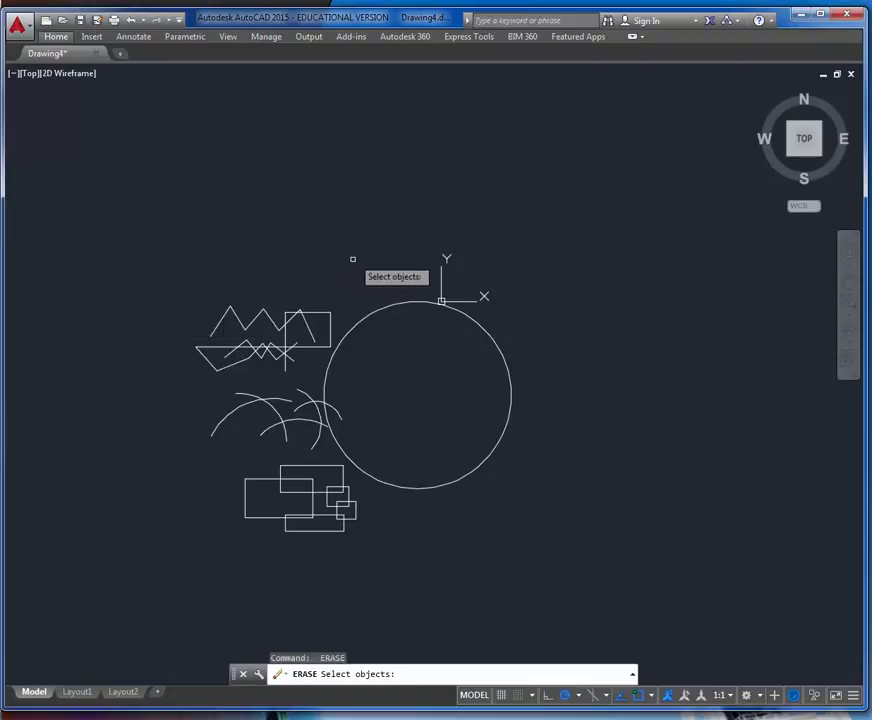
pyautogui.click(367, 252)
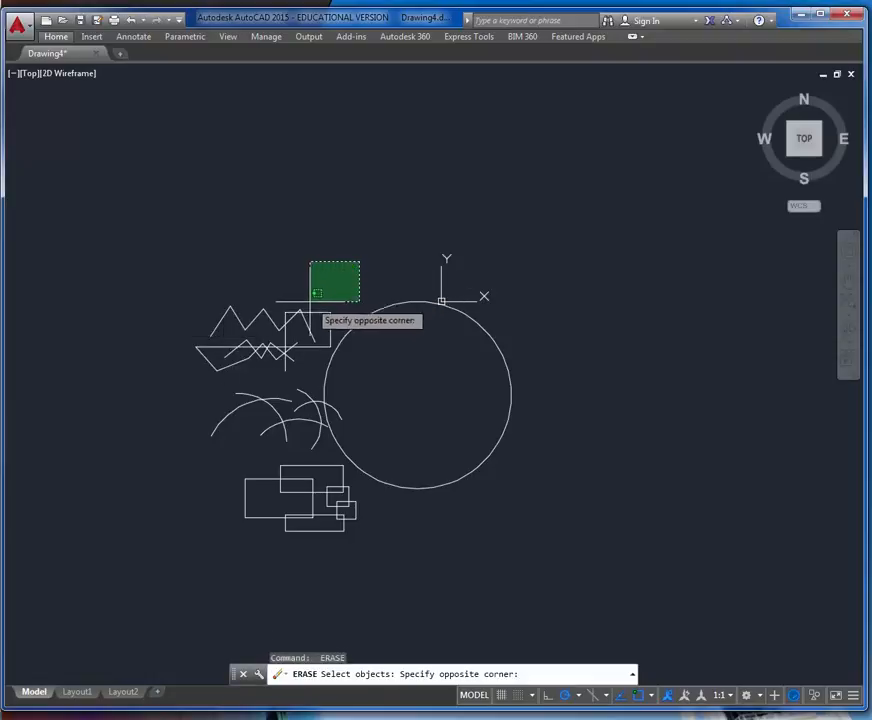
pyautogui.click(178, 381)
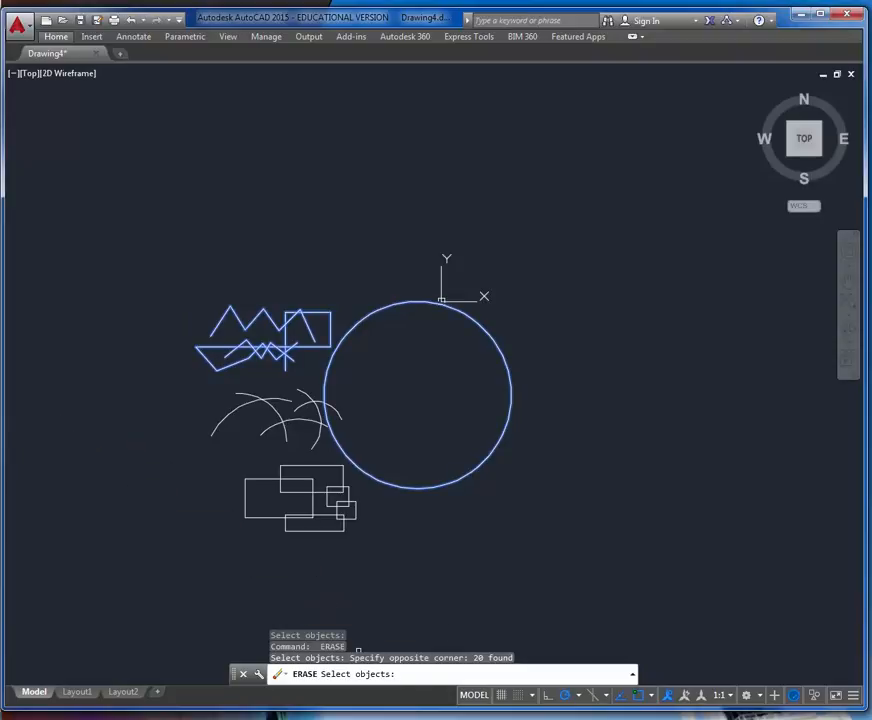
pyautogui.write('r')
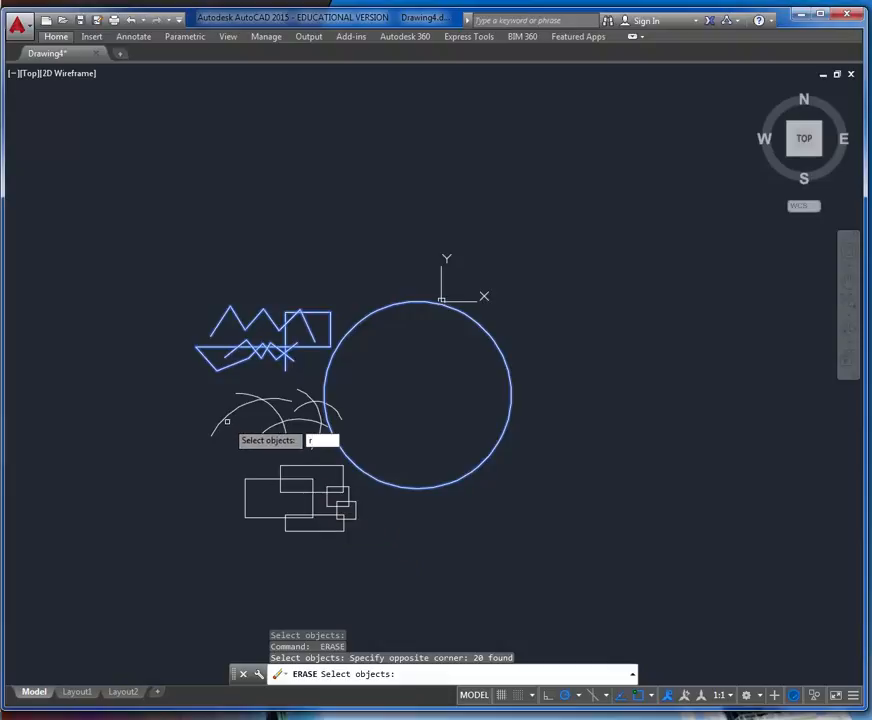
pyautogui.press('Return')
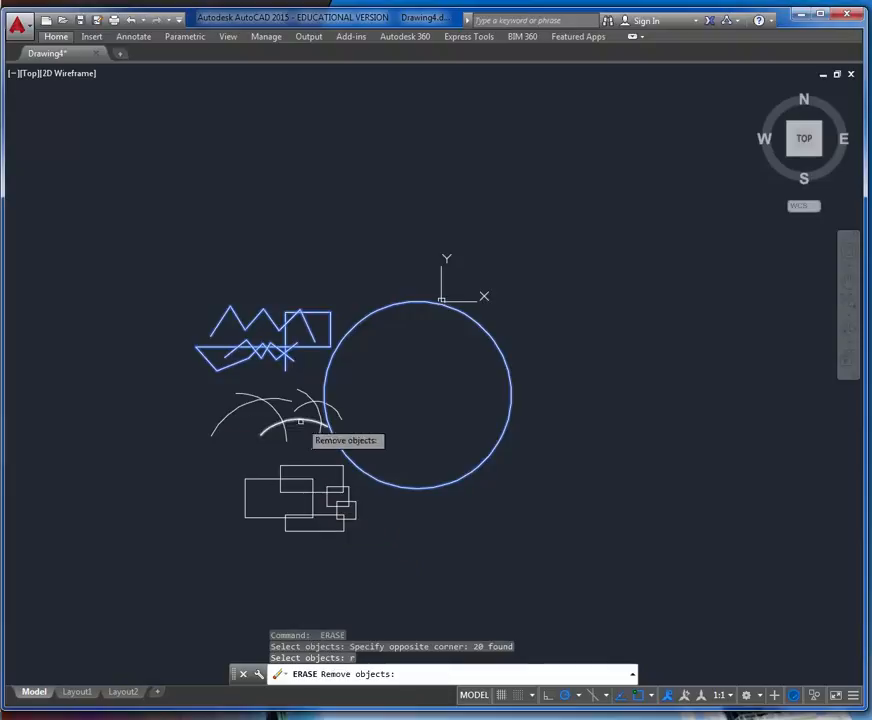
pyautogui.click(407, 302)
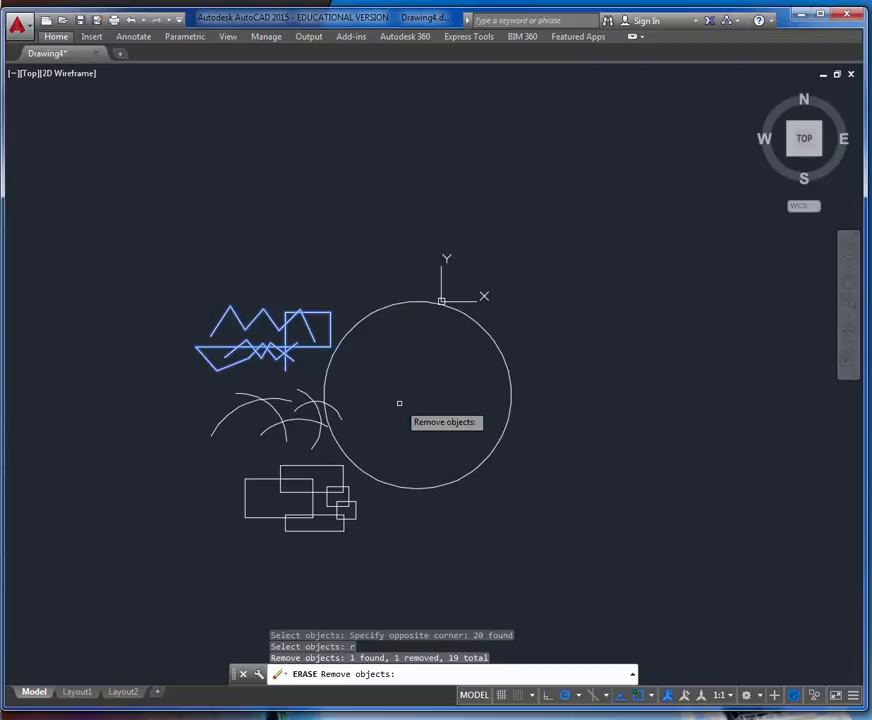
pyautogui.press('Return')
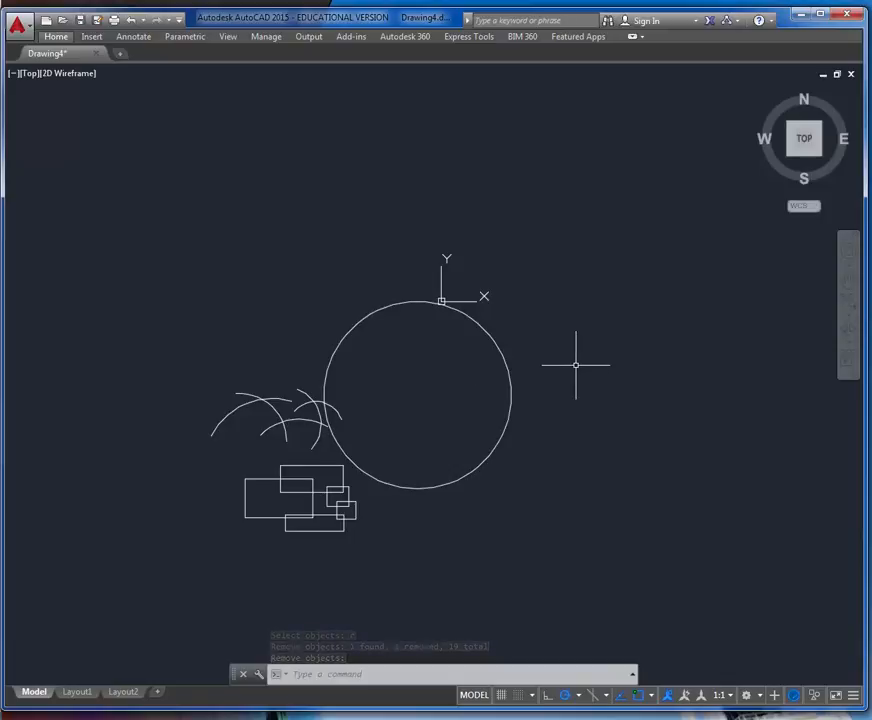
# Step: Erase the remaining circle by picking it directly, and undo the erasure
pyautogui.press('Return')
pyautogui.click(508, 368)
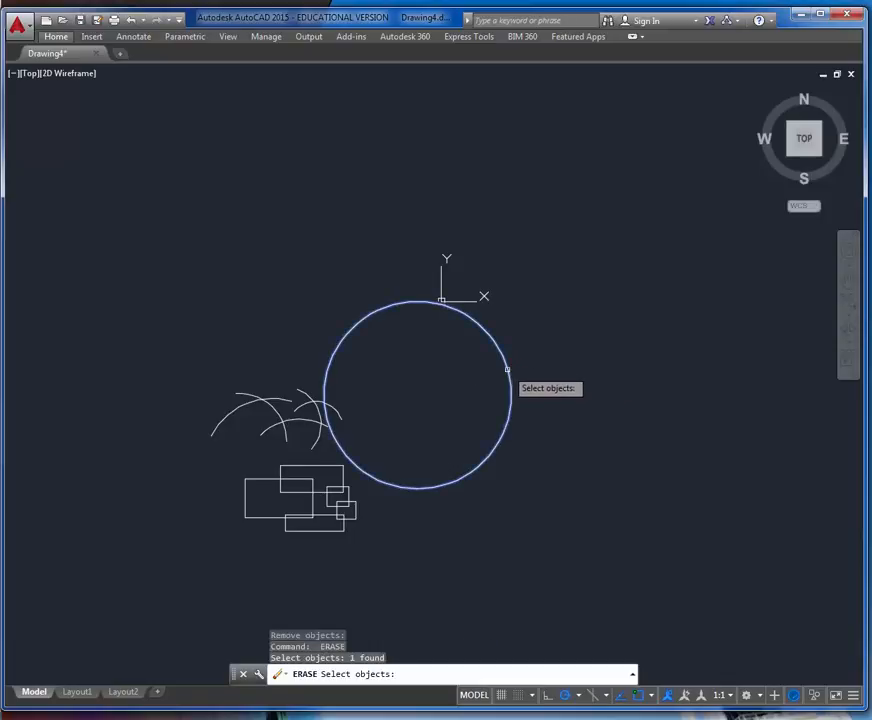
pyautogui.press('Return')
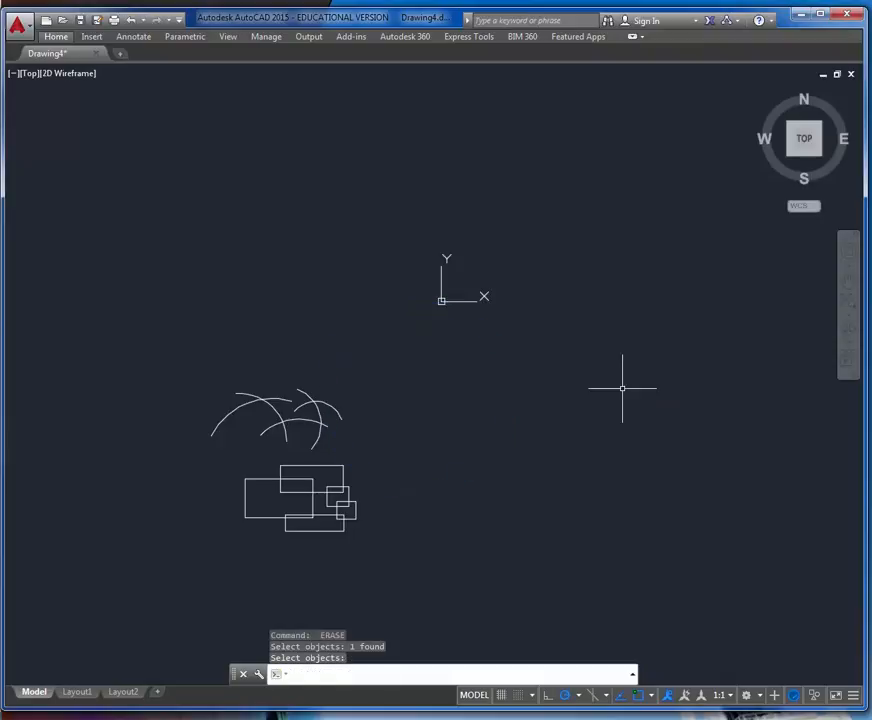
pyautogui.write('u')
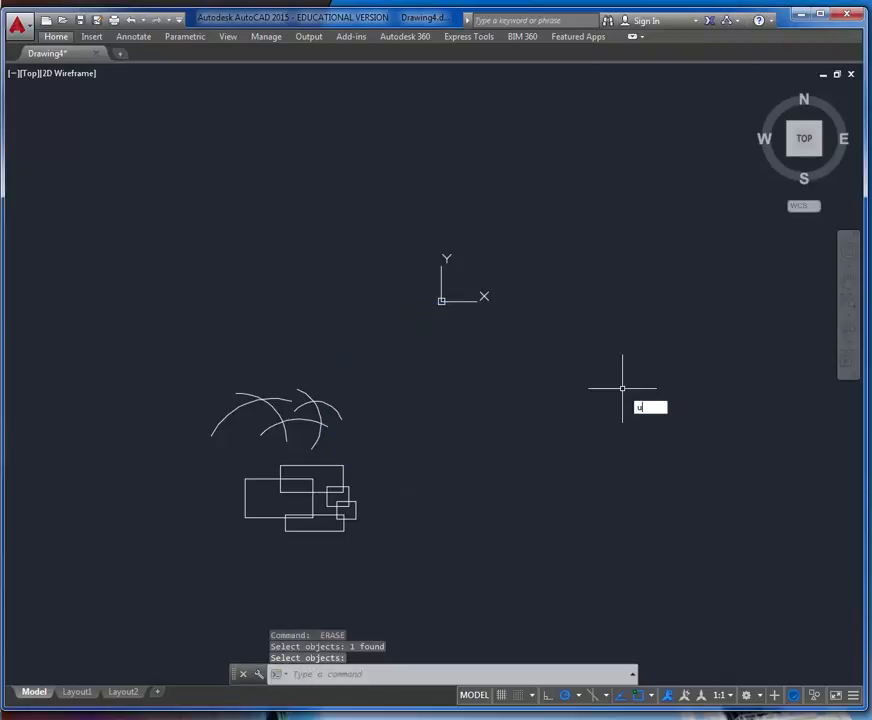
pyautogui.press('Return')
# Step: Erase the circle with a small crossing selection over its right edge, and undo the erasure
pyautogui.write('e')
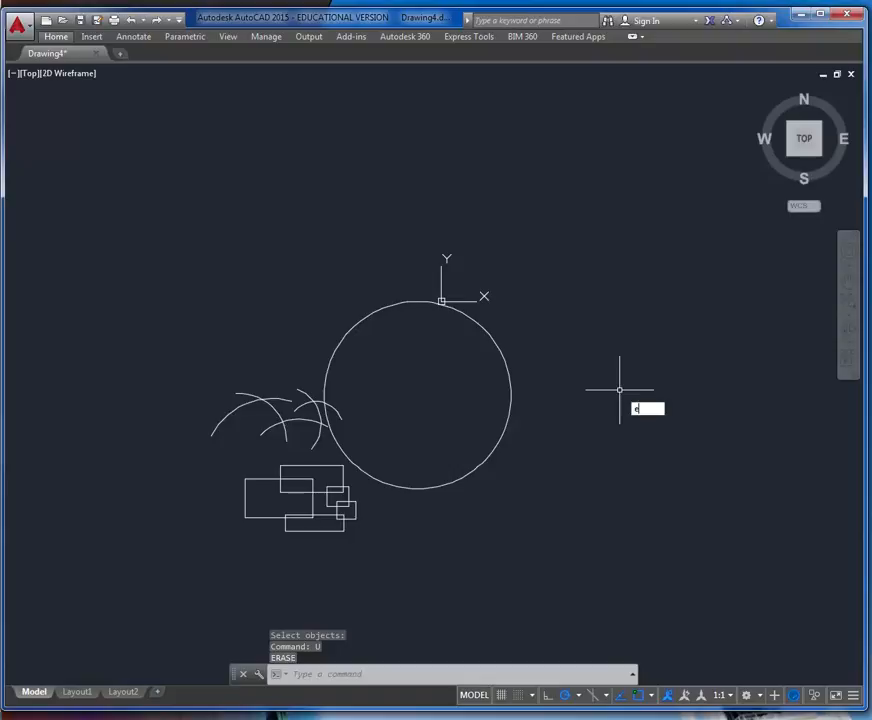
pyautogui.press('Return')
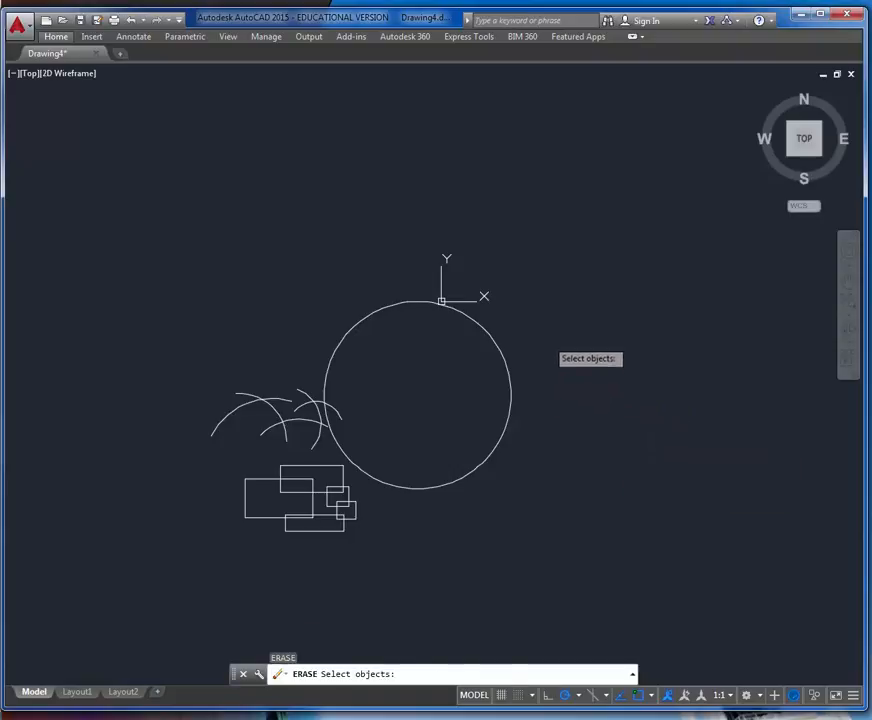
pyautogui.click(548, 341)
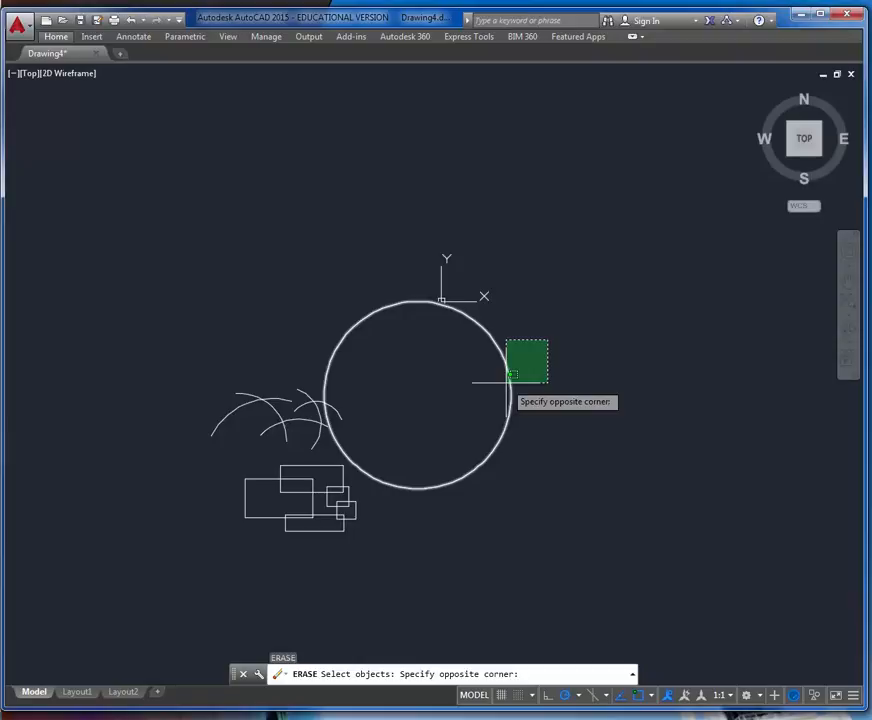
pyautogui.click(511, 375)
pyautogui.press('Return')
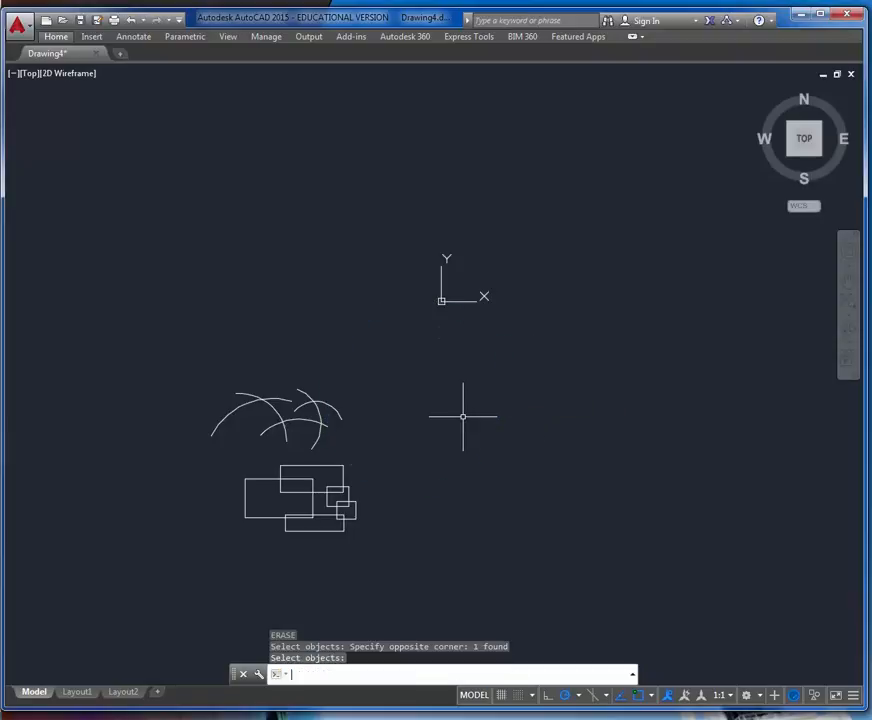
pyautogui.write('u')
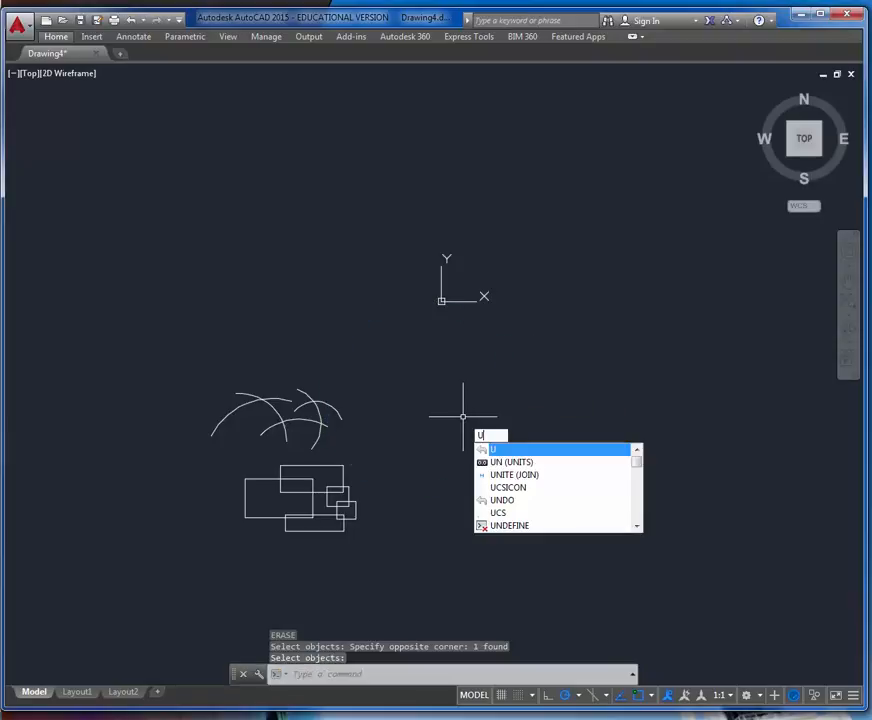
pyautogui.press('Return')
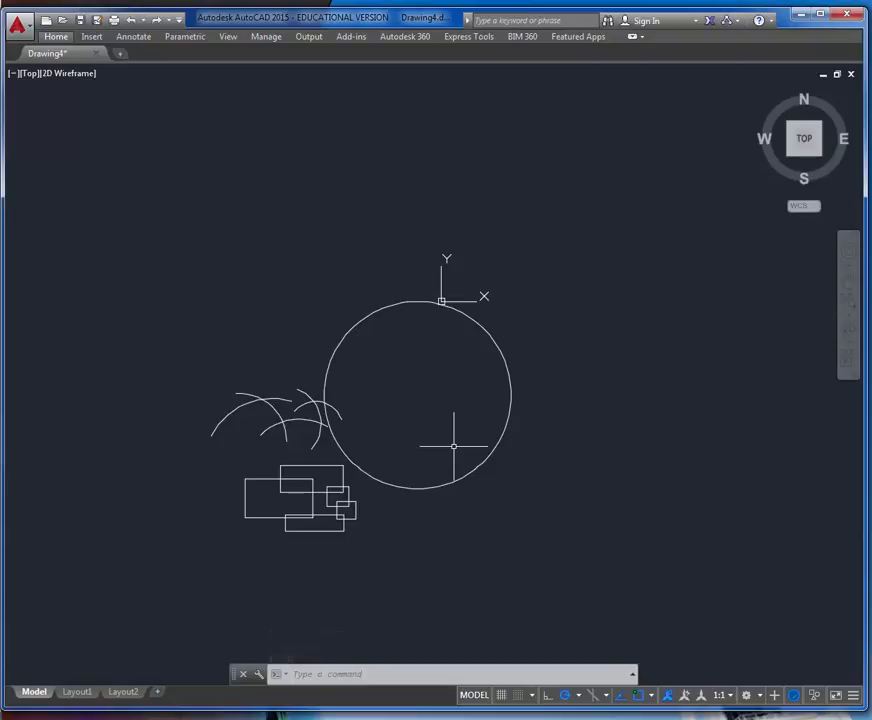
pyautogui.write('e')
pyautogui.press('Return')
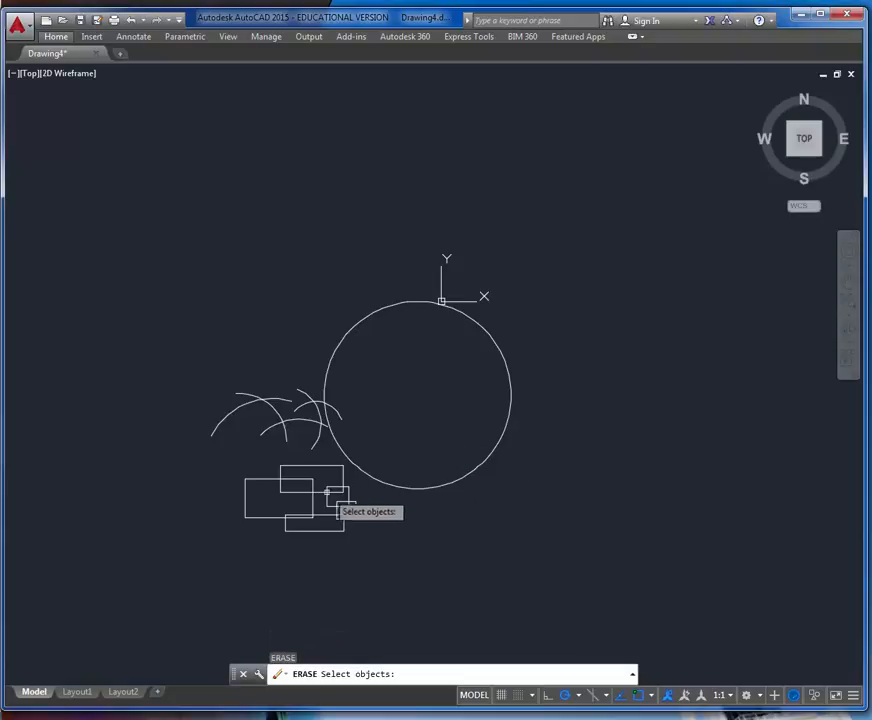
pyautogui.click(320, 488)
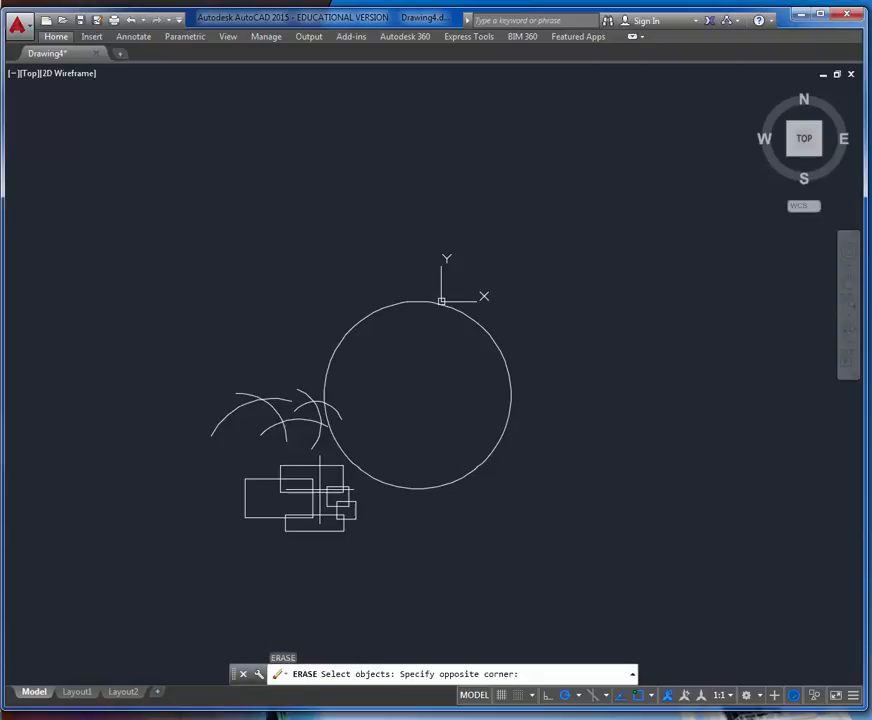
pyautogui.click(553, 275)
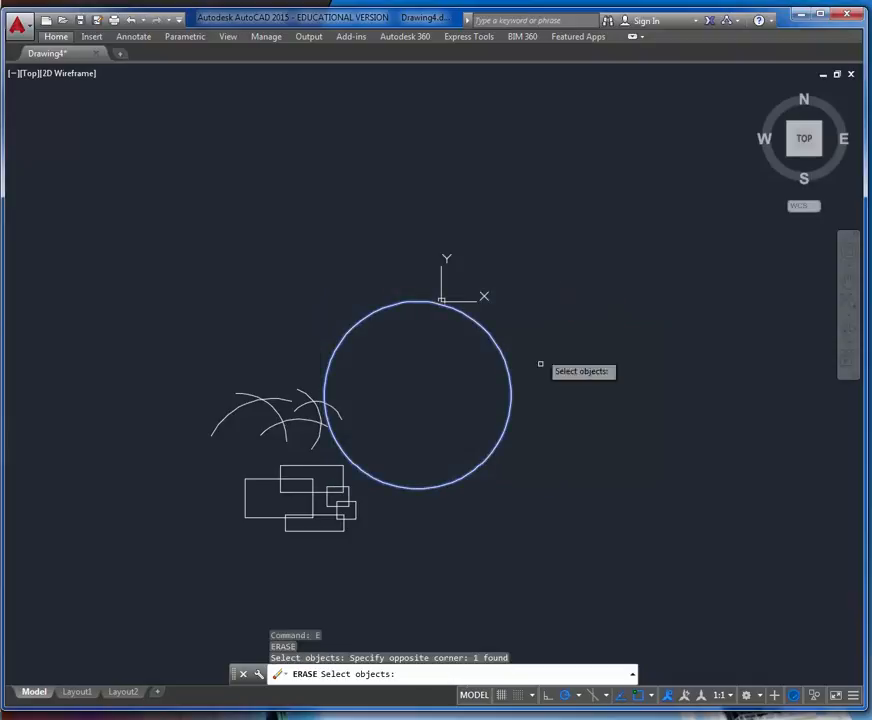
pyautogui.scroll(5, 355, 530)
pyautogui.moveTo(355, 530); pyautogui.dragTo(485, 479, button='middle')
pyautogui.scroll(-5, 500, 522)
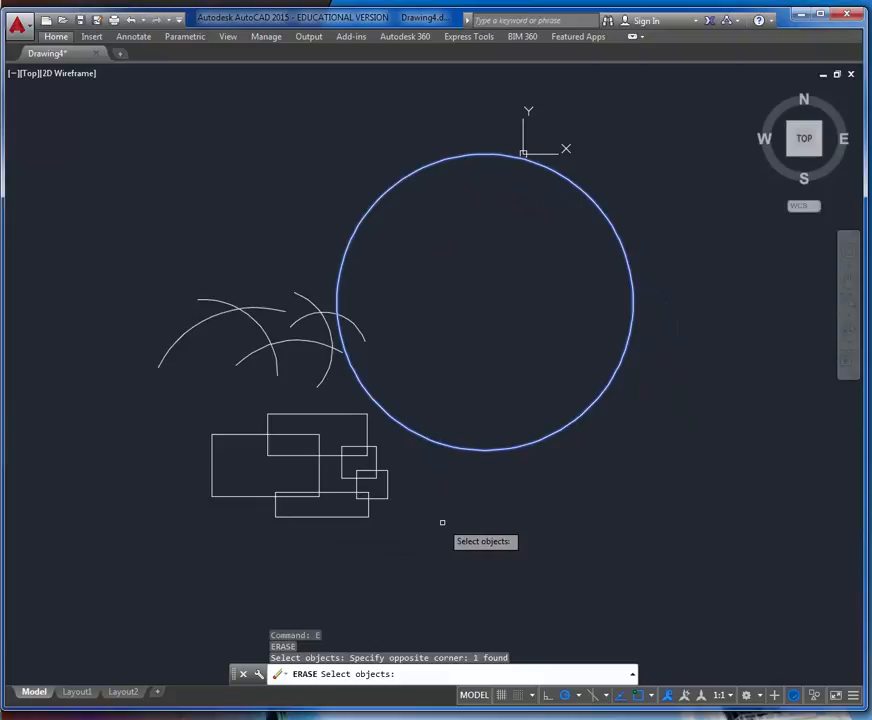
pyautogui.press('Escape')
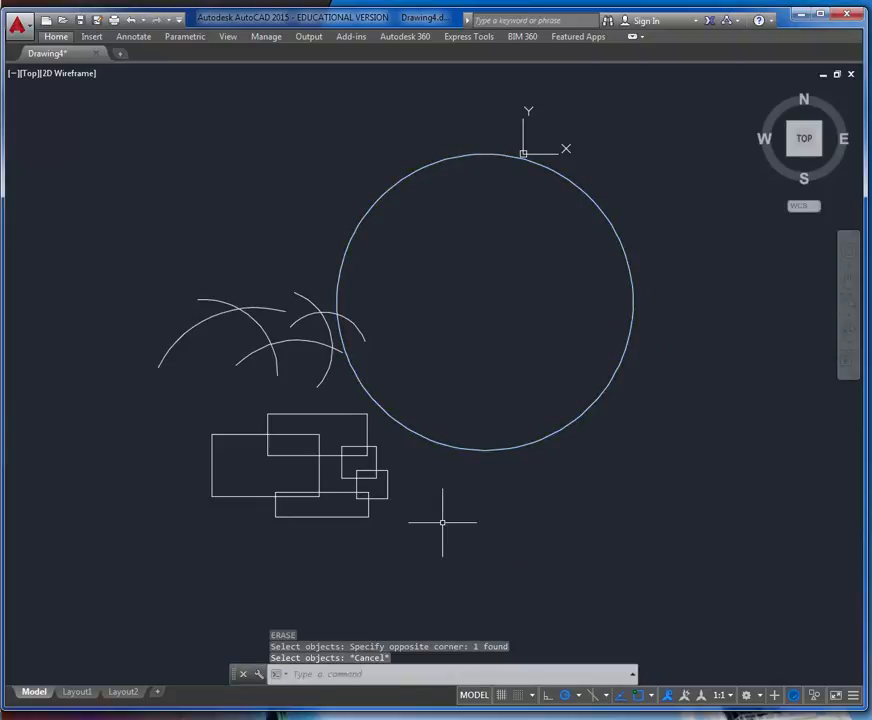
# Step: Erase the circle with a window selection that also encloses the two small rectangles, using the Remove option to exclude both rectangles
pyautogui.write('e')
pyautogui.press('Return')
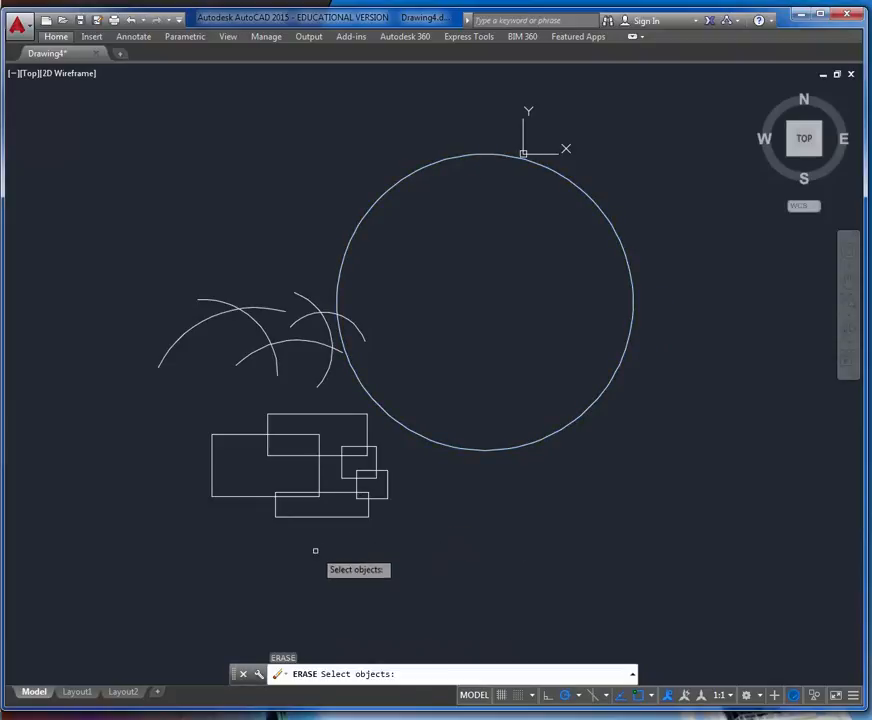
pyautogui.click(303, 550)
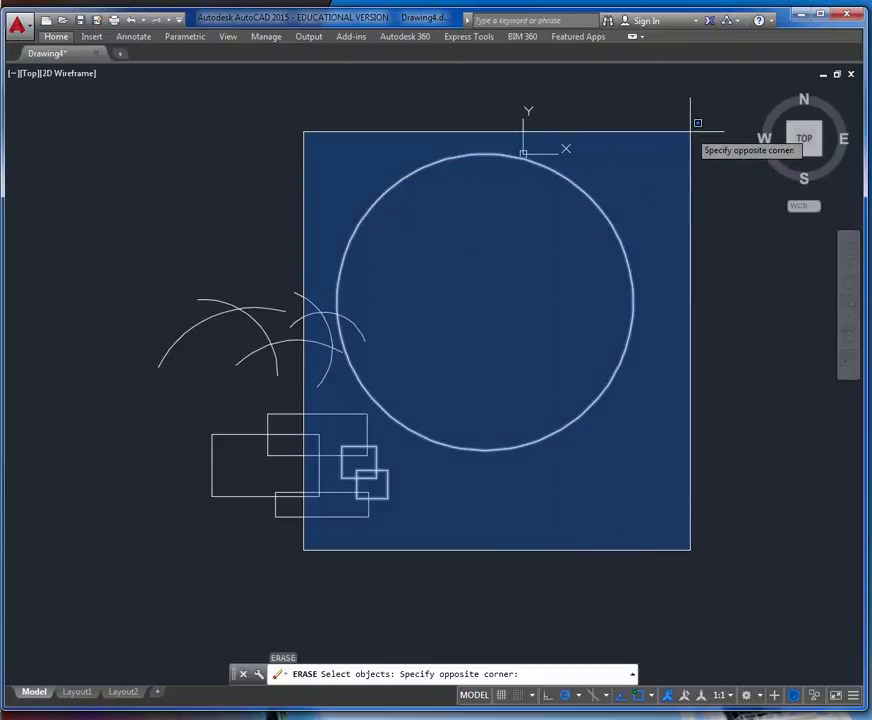
pyautogui.click(697, 123)
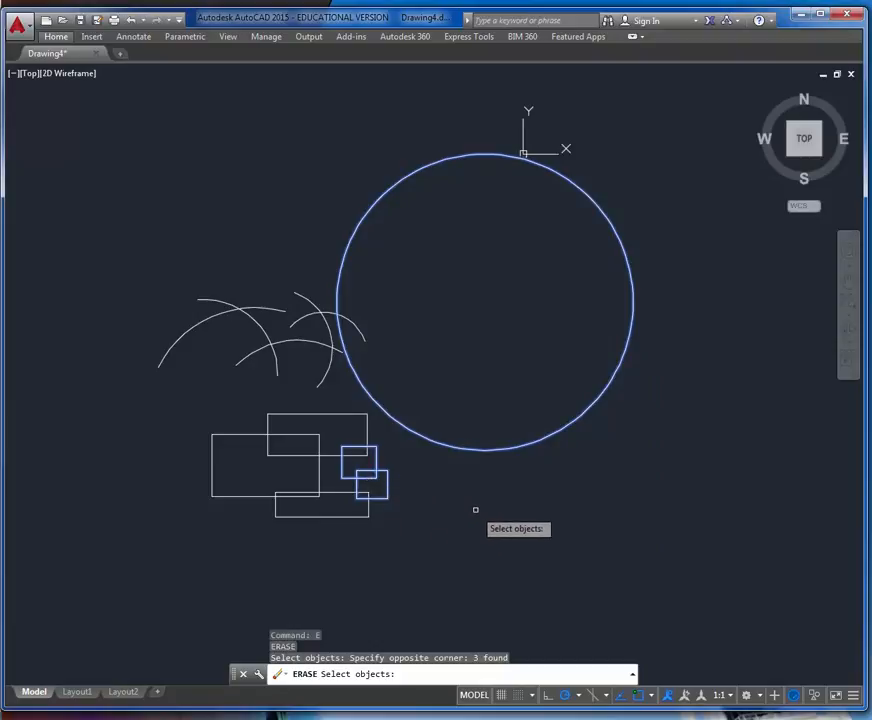
pyautogui.write('r')
pyautogui.press('Return')
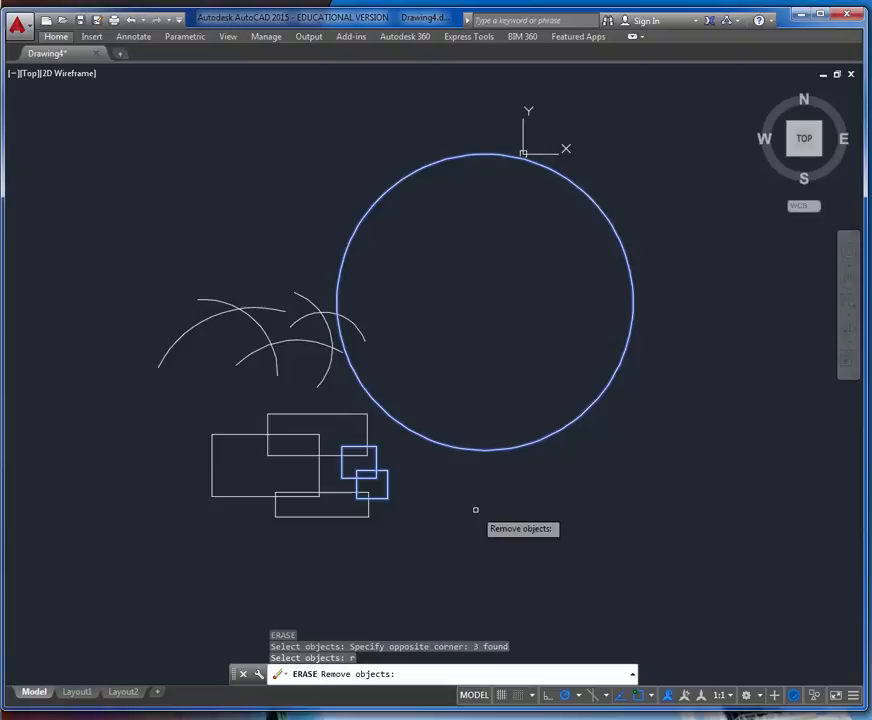
pyautogui.click(377, 460)
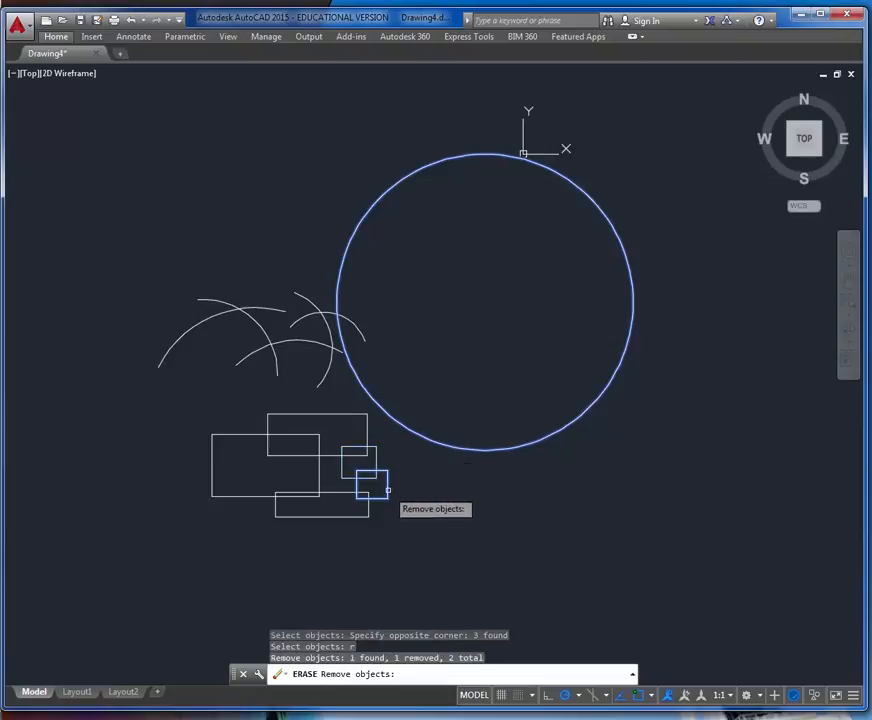
pyautogui.click(388, 490)
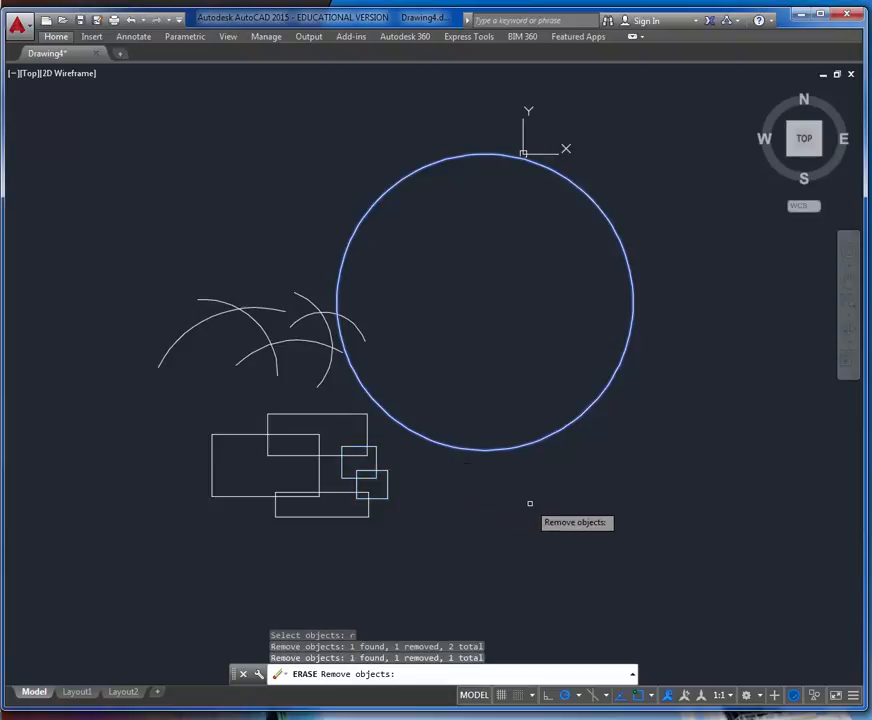
pyautogui.press('Return')
pyautogui.scroll(-2, 243, 545)
pyautogui.moveTo(243, 545)
pyautogui.mouseDown(button='middle')
pyautogui.moveTo(403, 525)
pyautogui.moveTo(350, 527)
pyautogui.mouseUp(button='middle')
pyautogui.scroll(4, 358, 510)
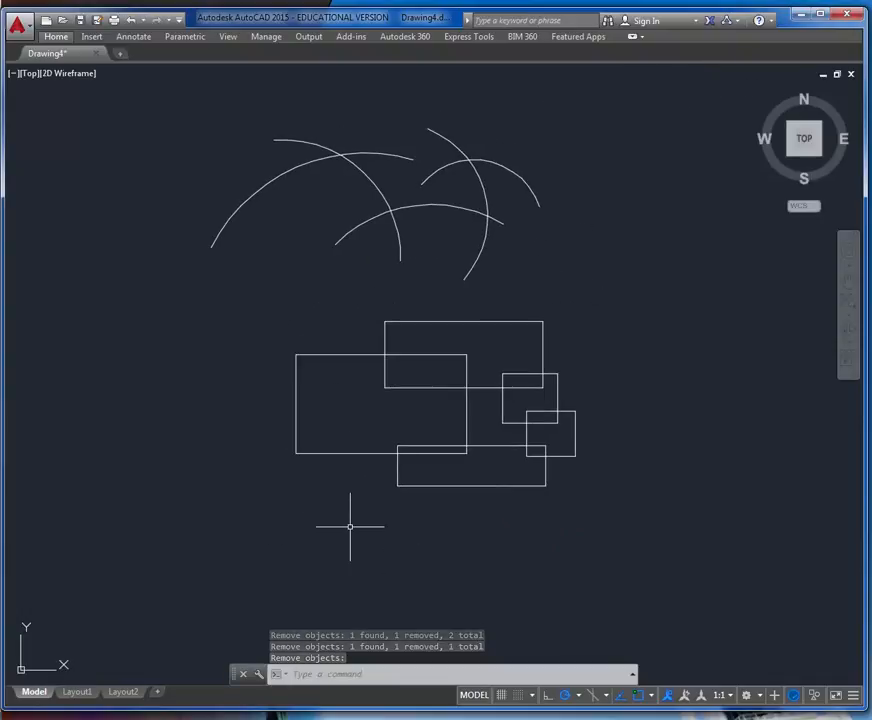